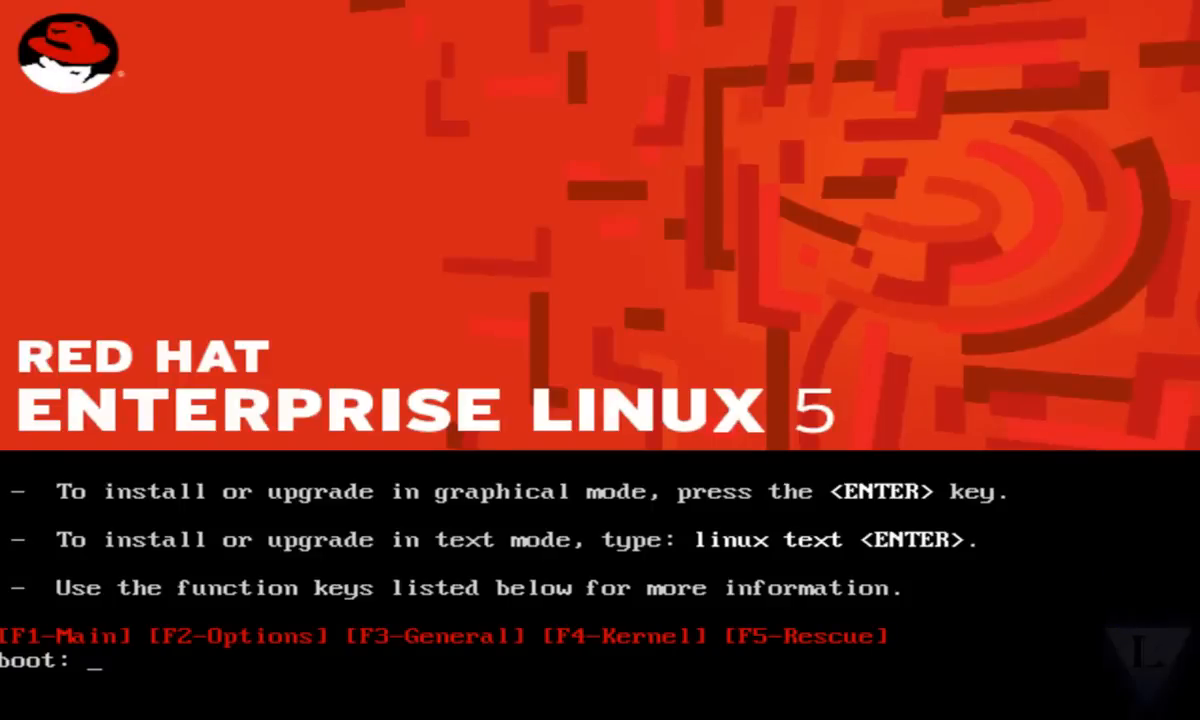
Boot the graphical installer and skip the CD media test
key(Return)
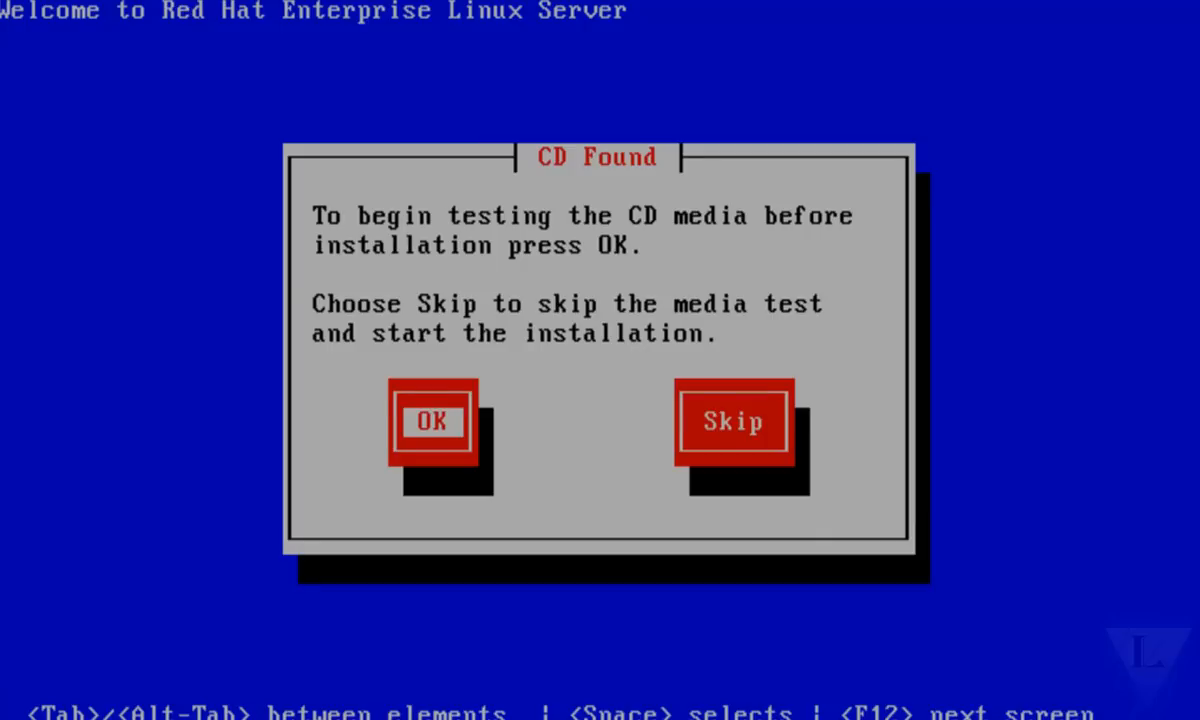
key(Tab)
key(Return)
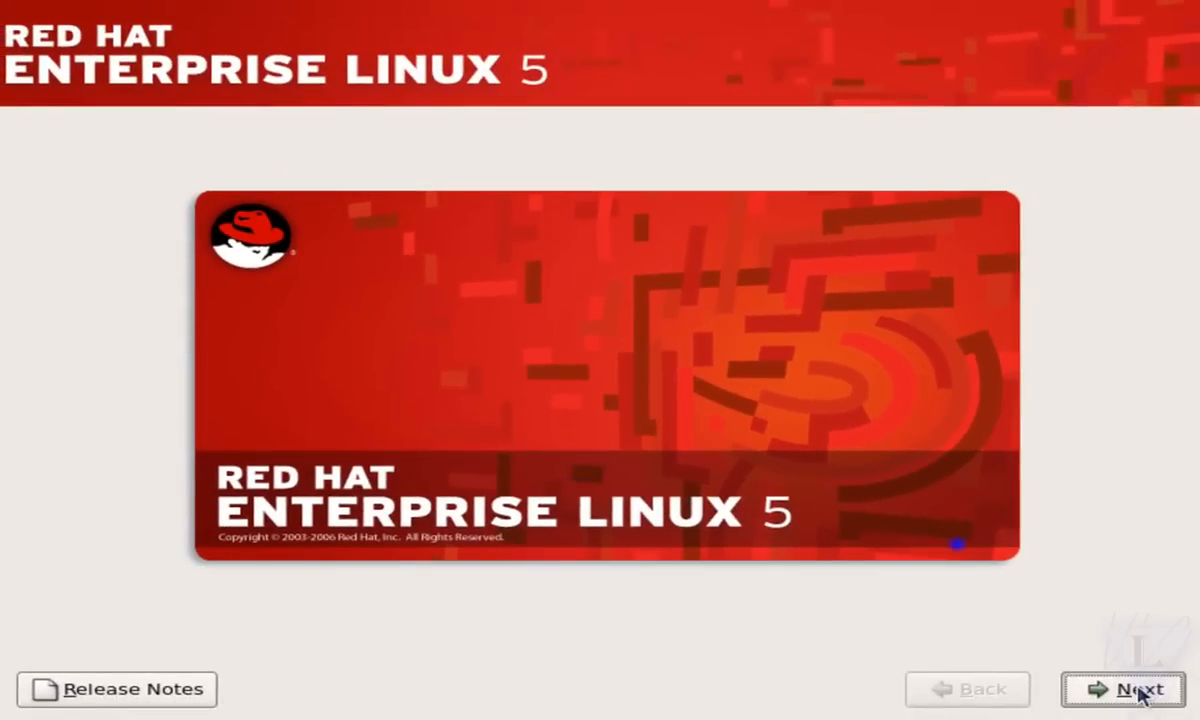
Keep English as the language and U.S. English as the keyboard
key(Return)
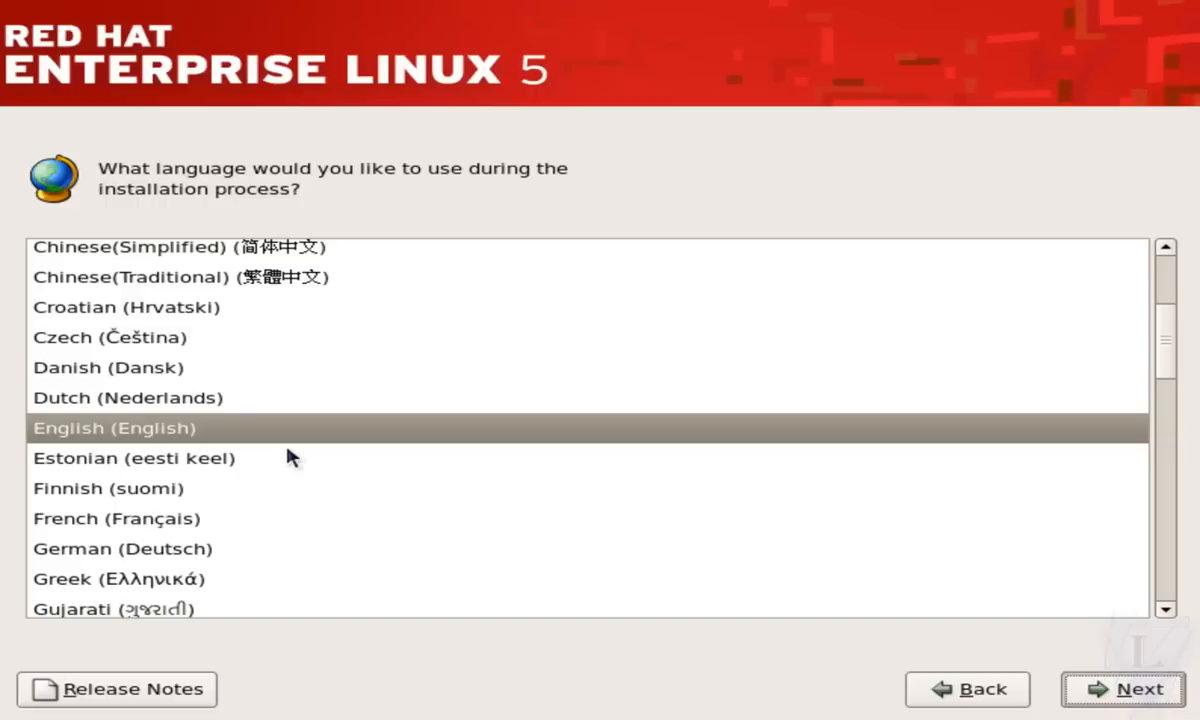
click(1155, 685)
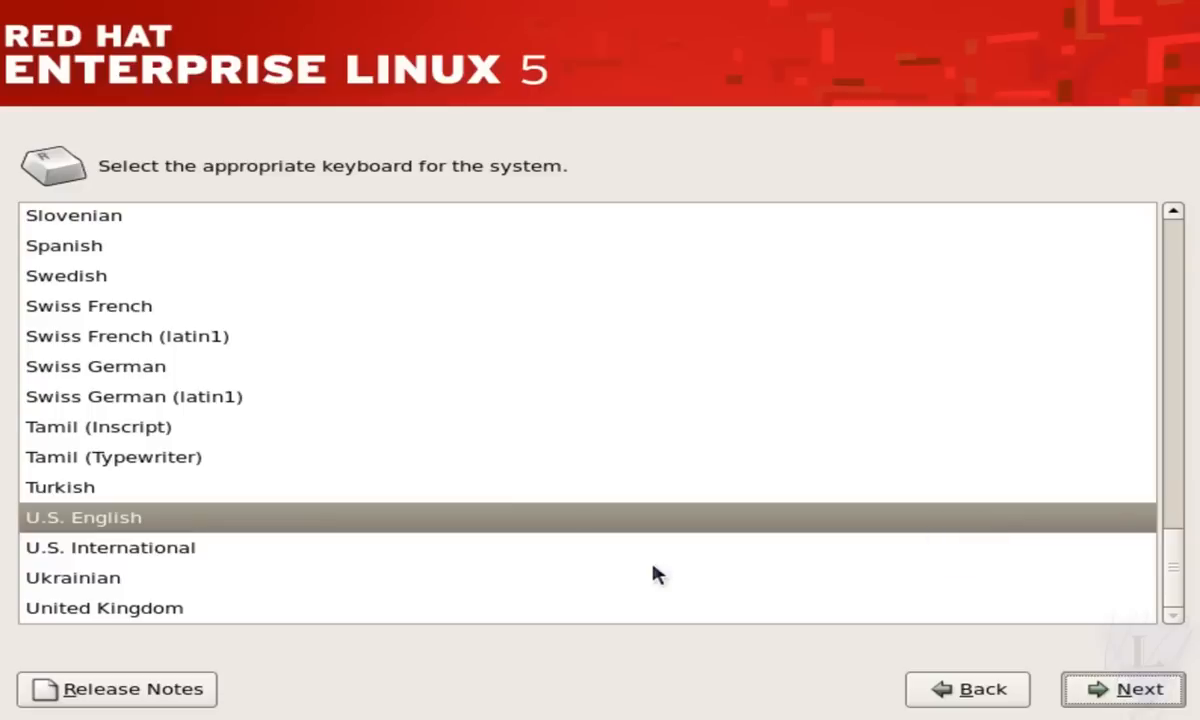
click(1077, 689)
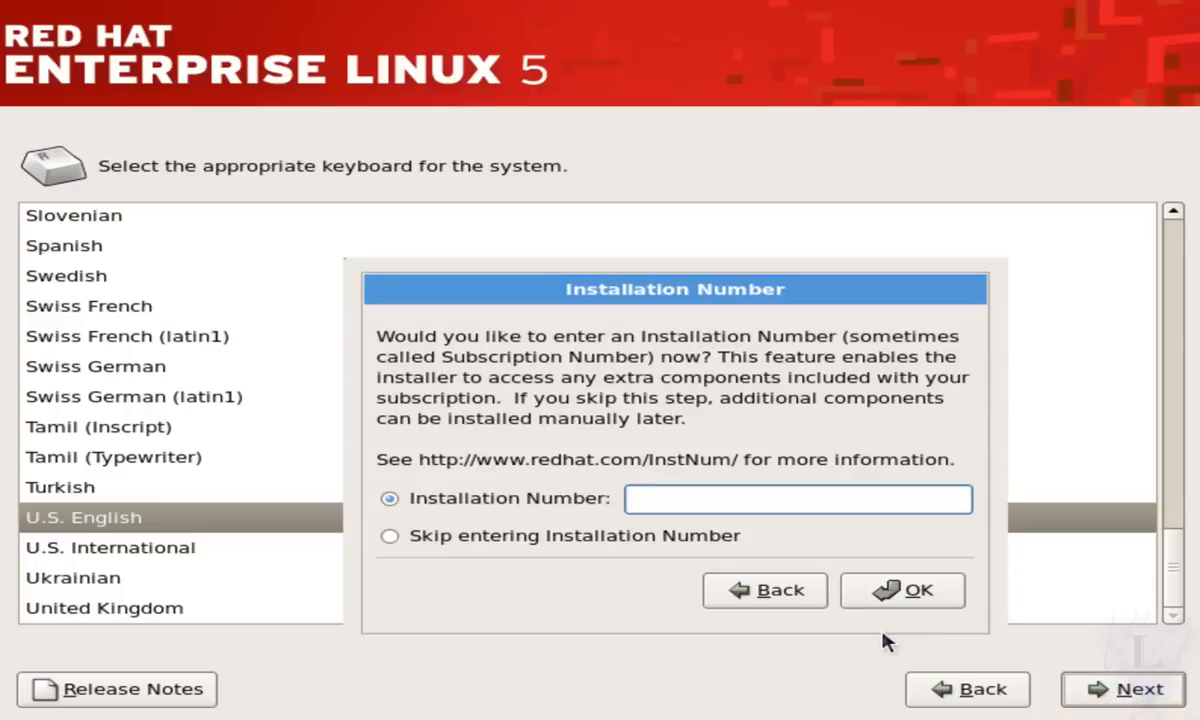
Skip entering the installation number
click(474, 540)
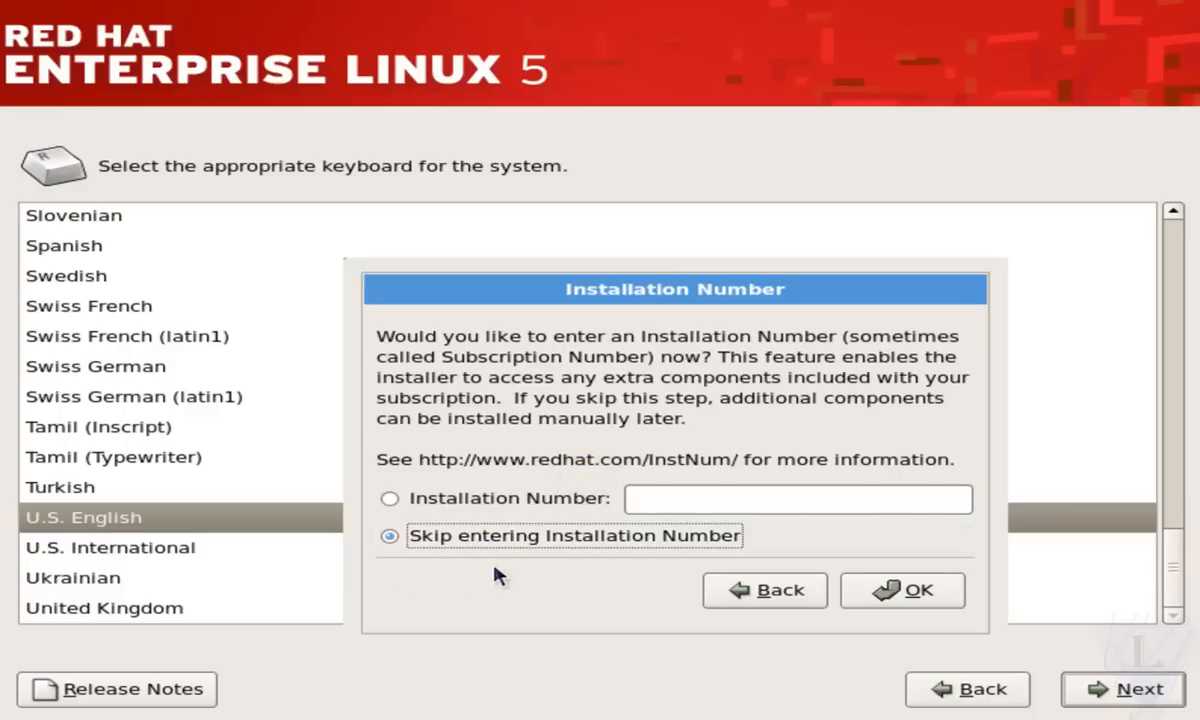
click(925, 600)
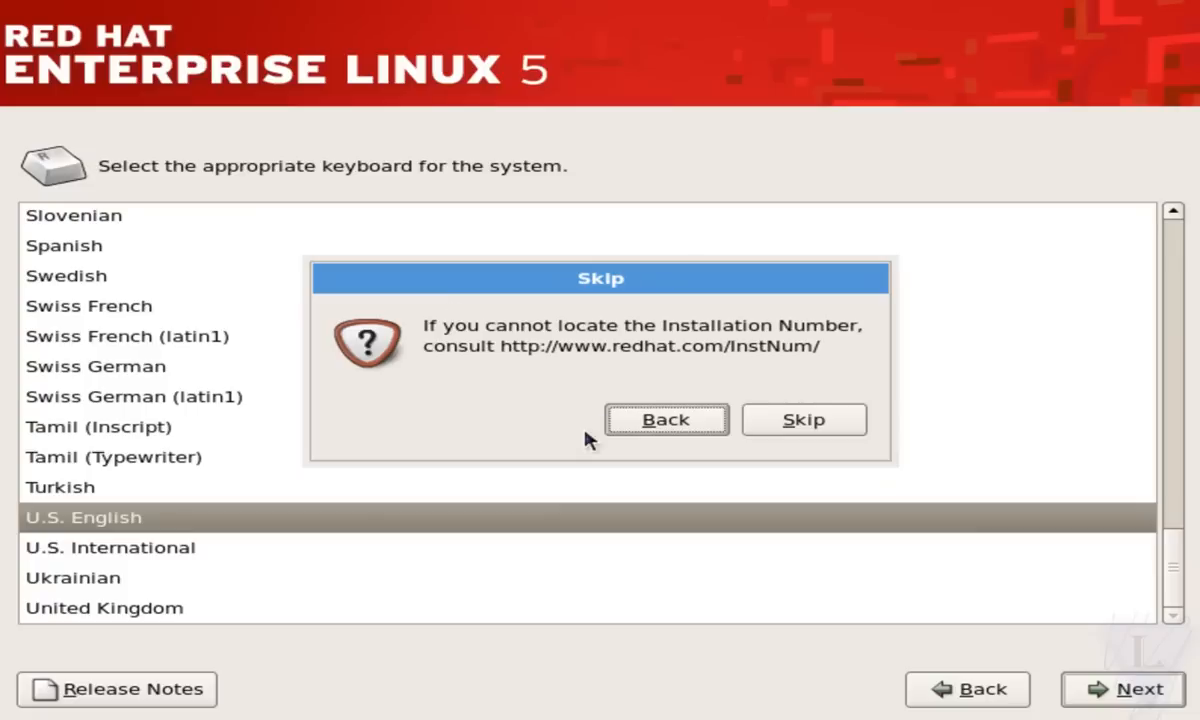
click(812, 418)
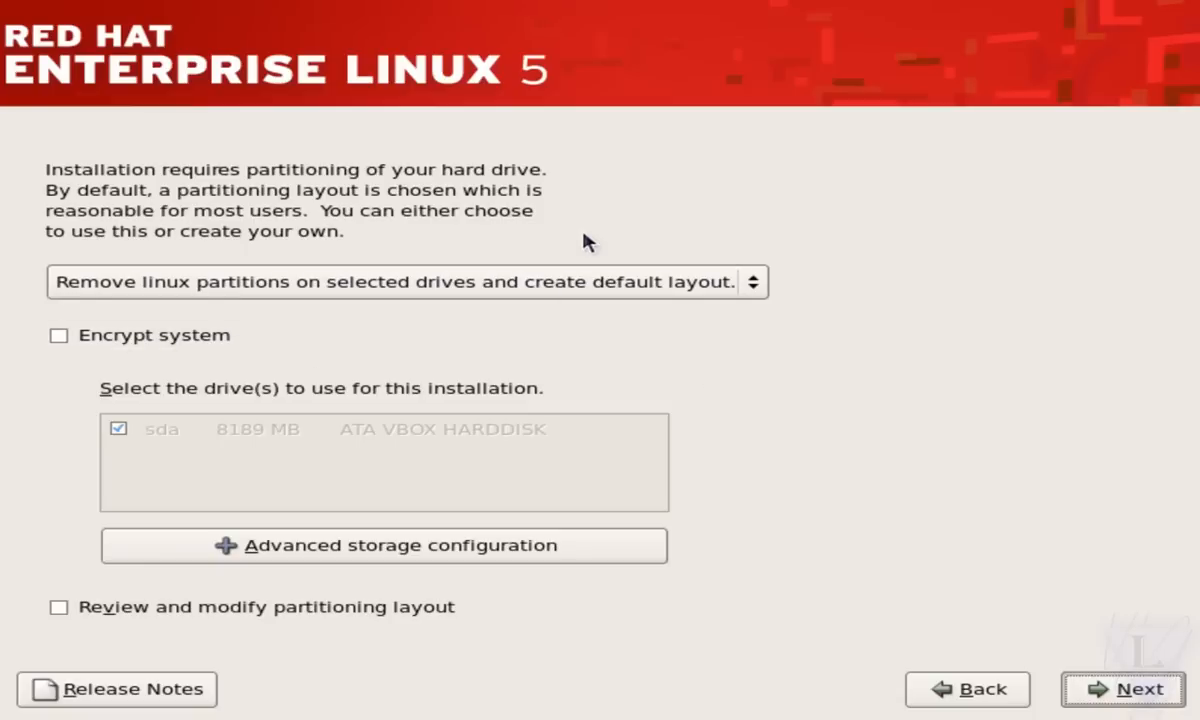
Create the default partition layout in free space on sda, then choose manual hostname entry
click(755, 283)
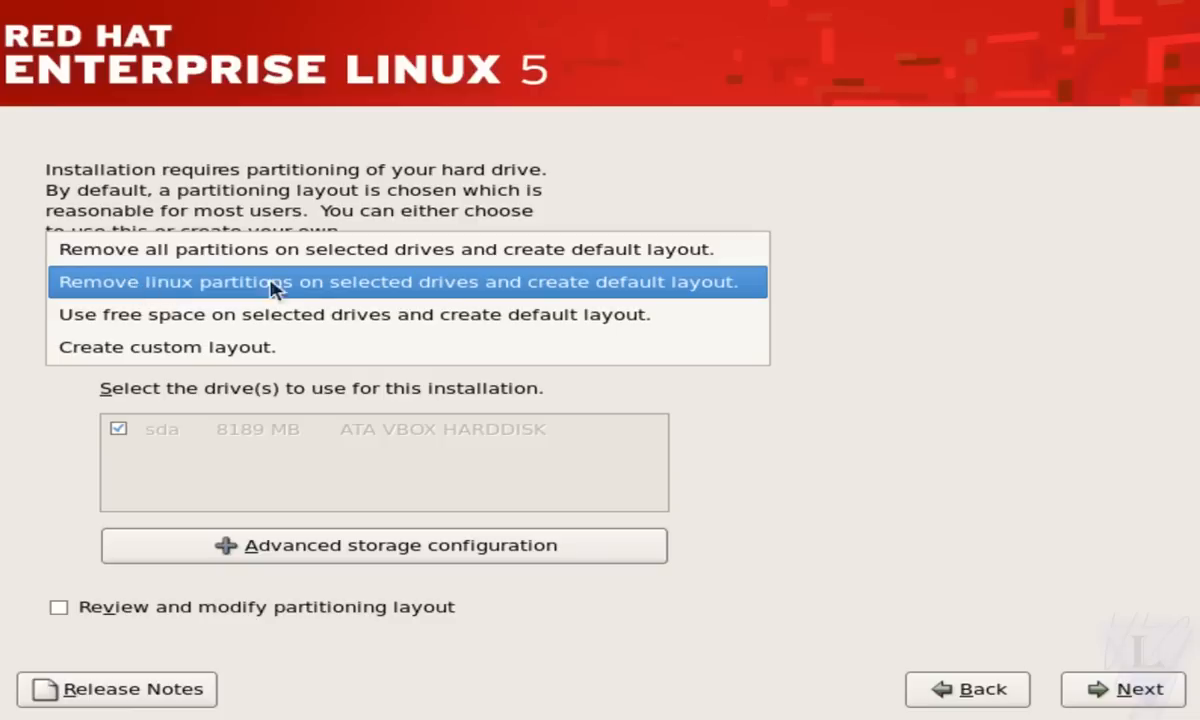
click(545, 318)
click(1123, 689)
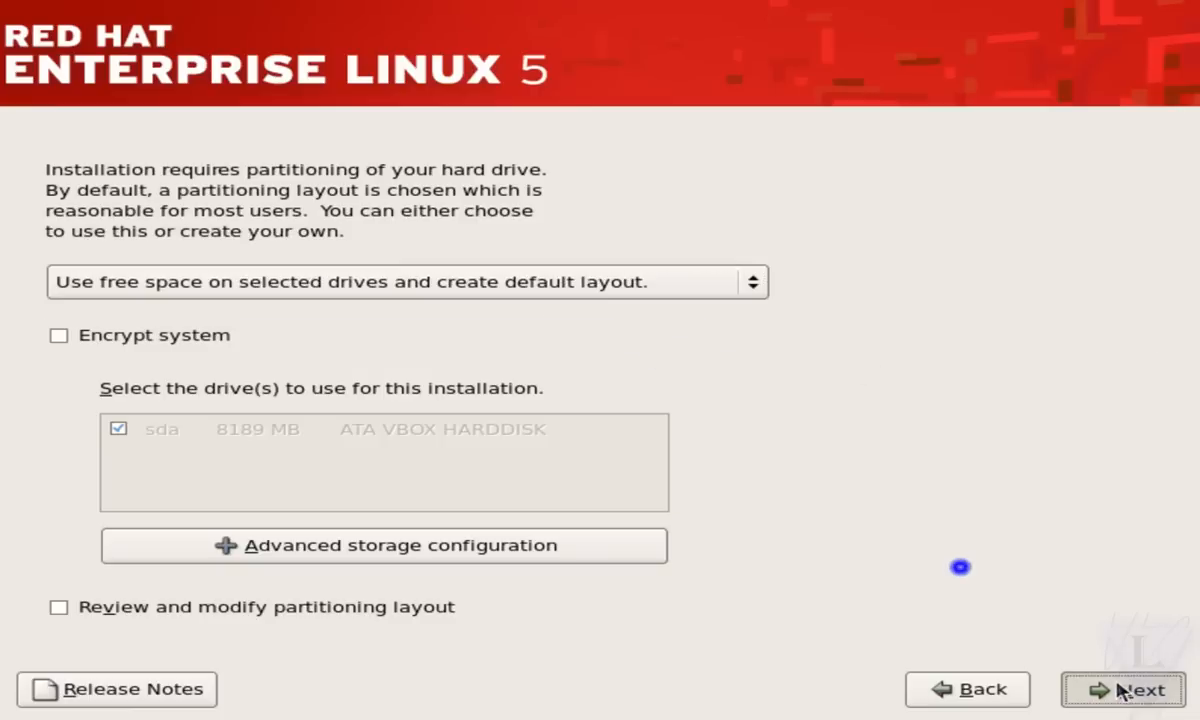
click(107, 415)
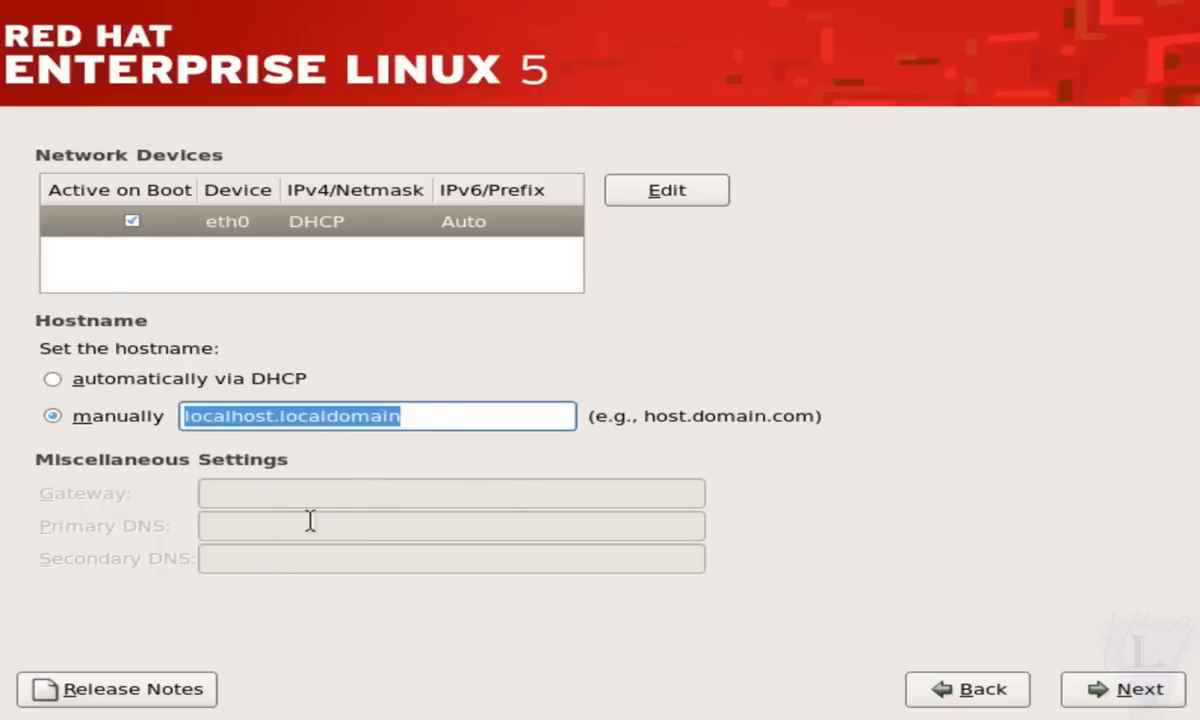
Give eth0 a static address and set the time zone to Asia/Kolkata
click(632, 193)
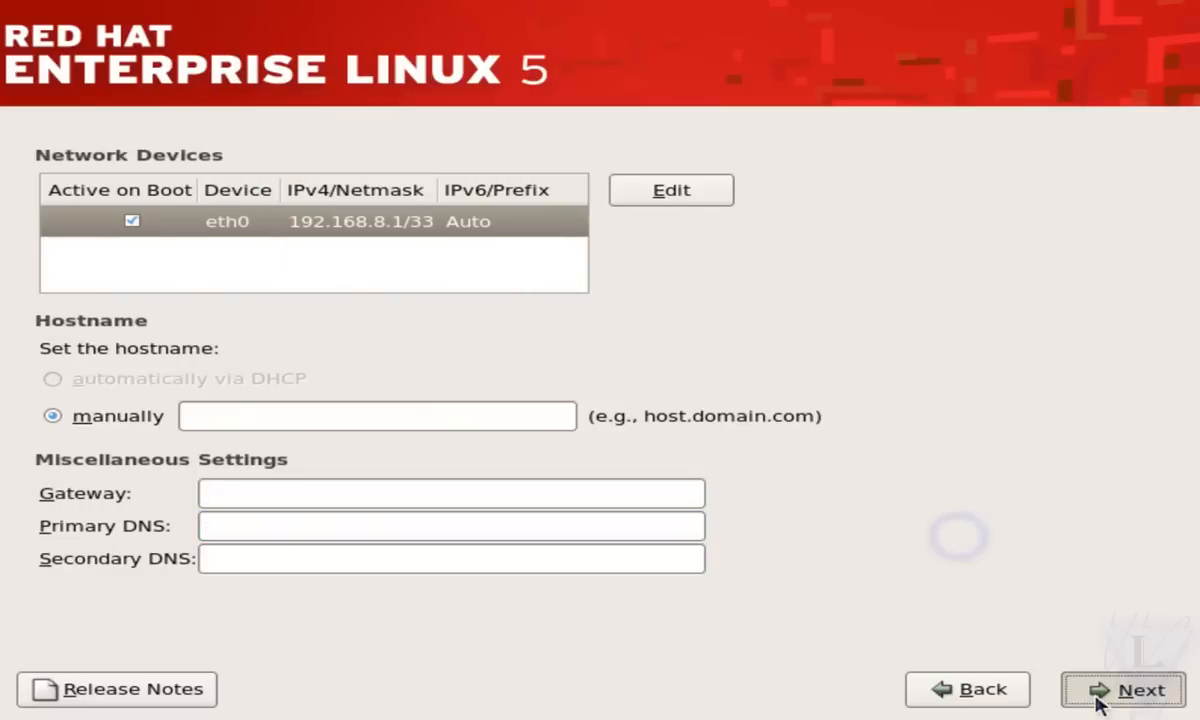
click(1110, 690)
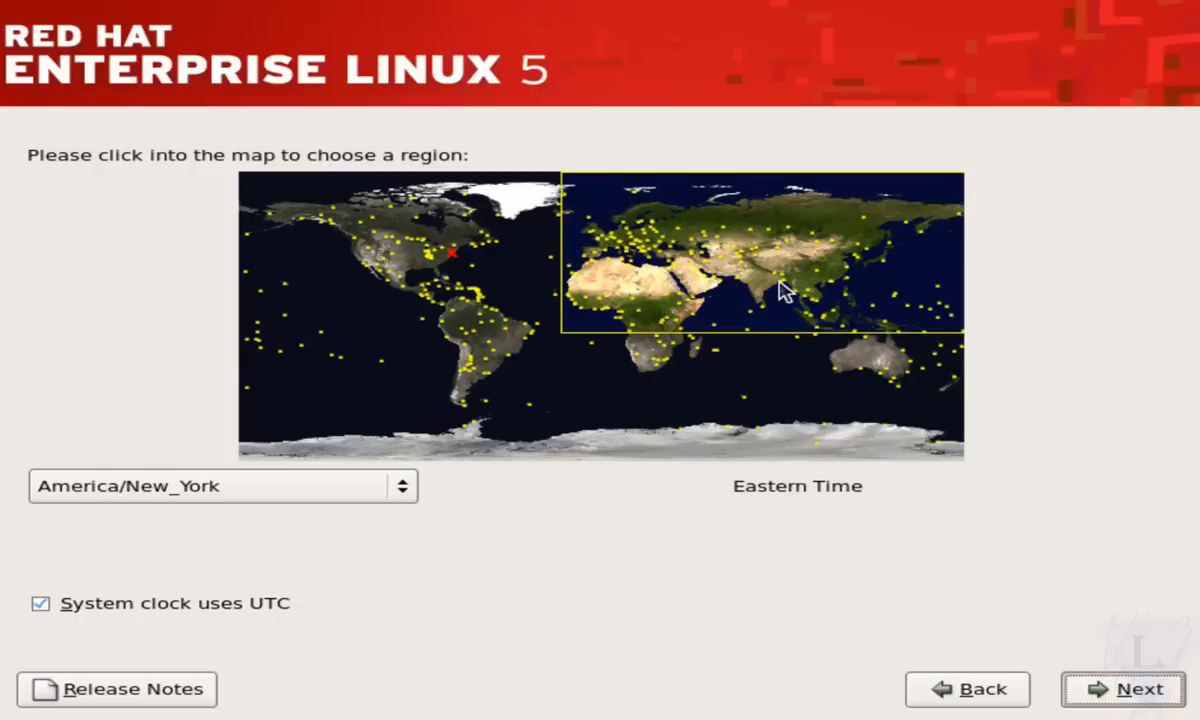
click(779, 281)
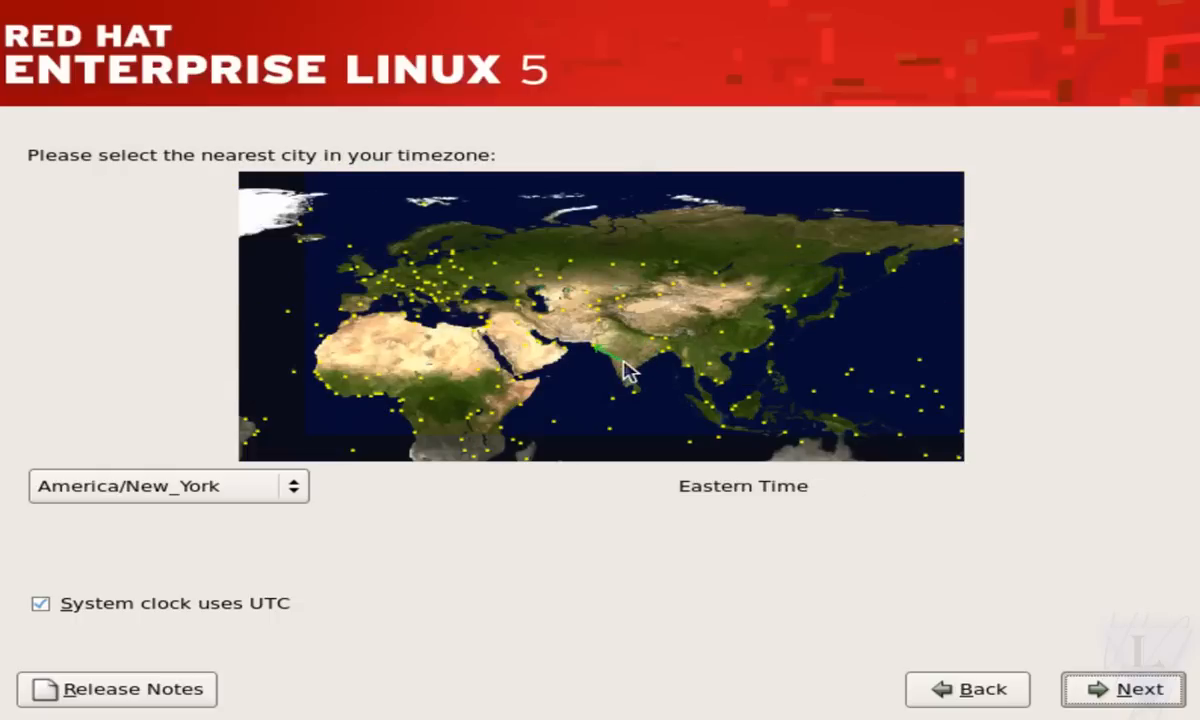
click(646, 376)
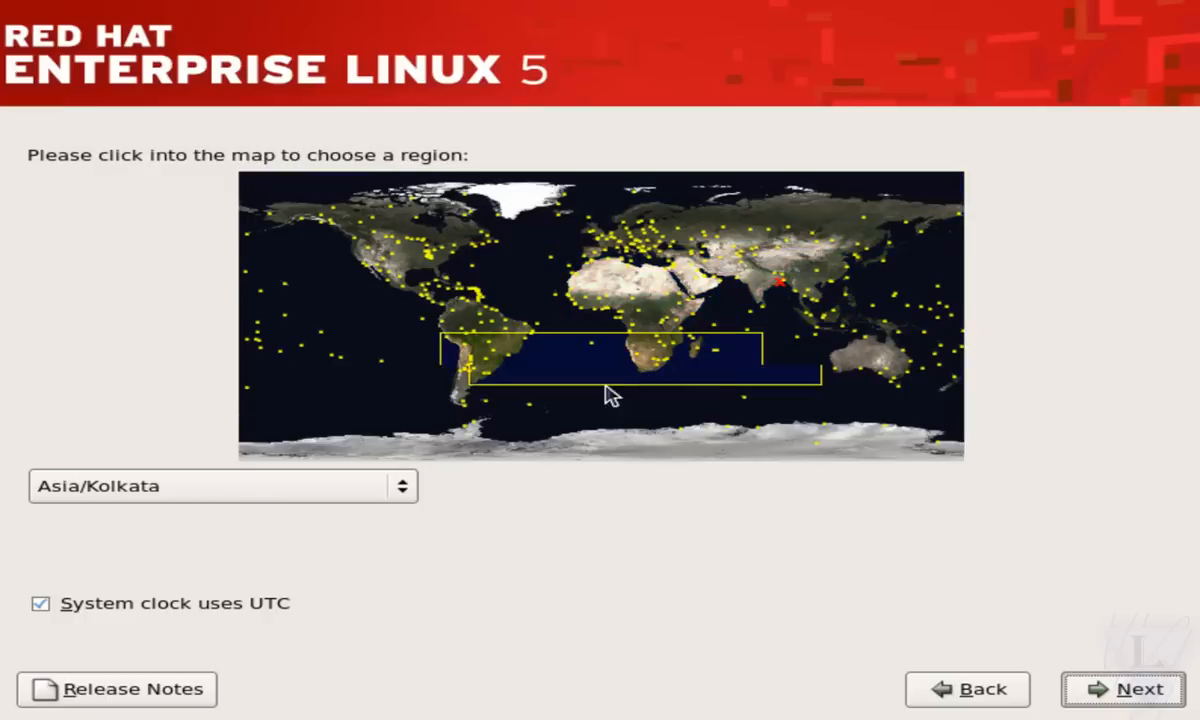
mouse_move(214, 614)
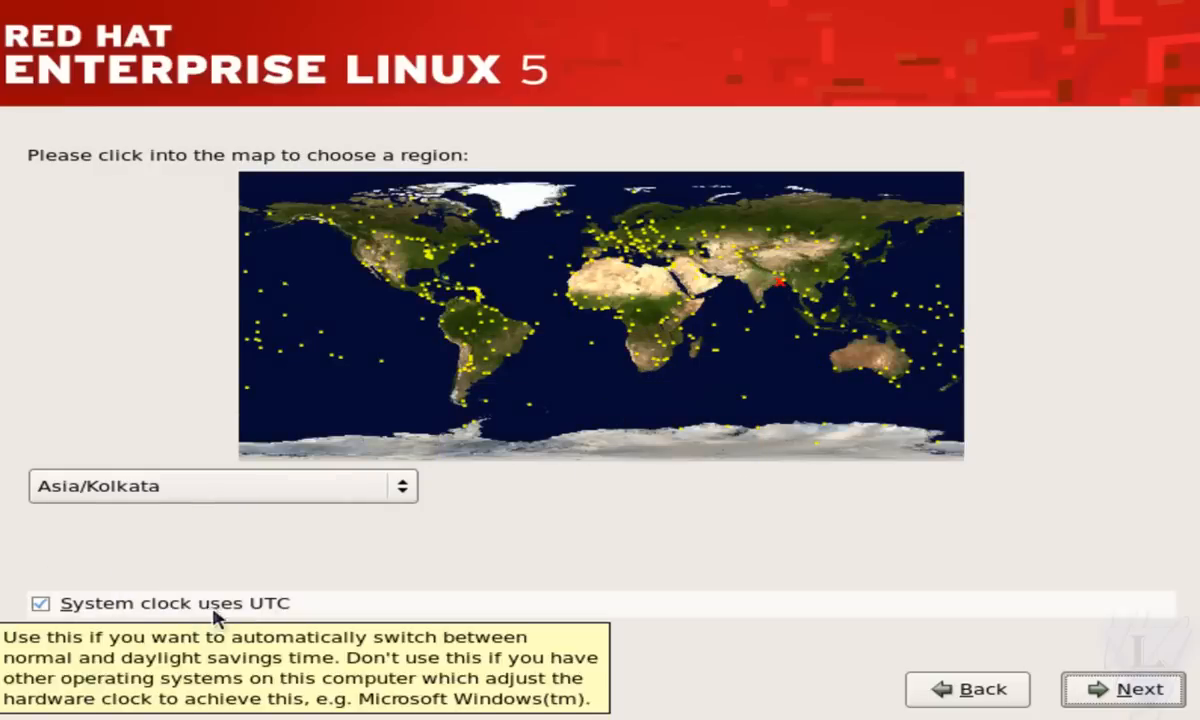
click(1145, 694)
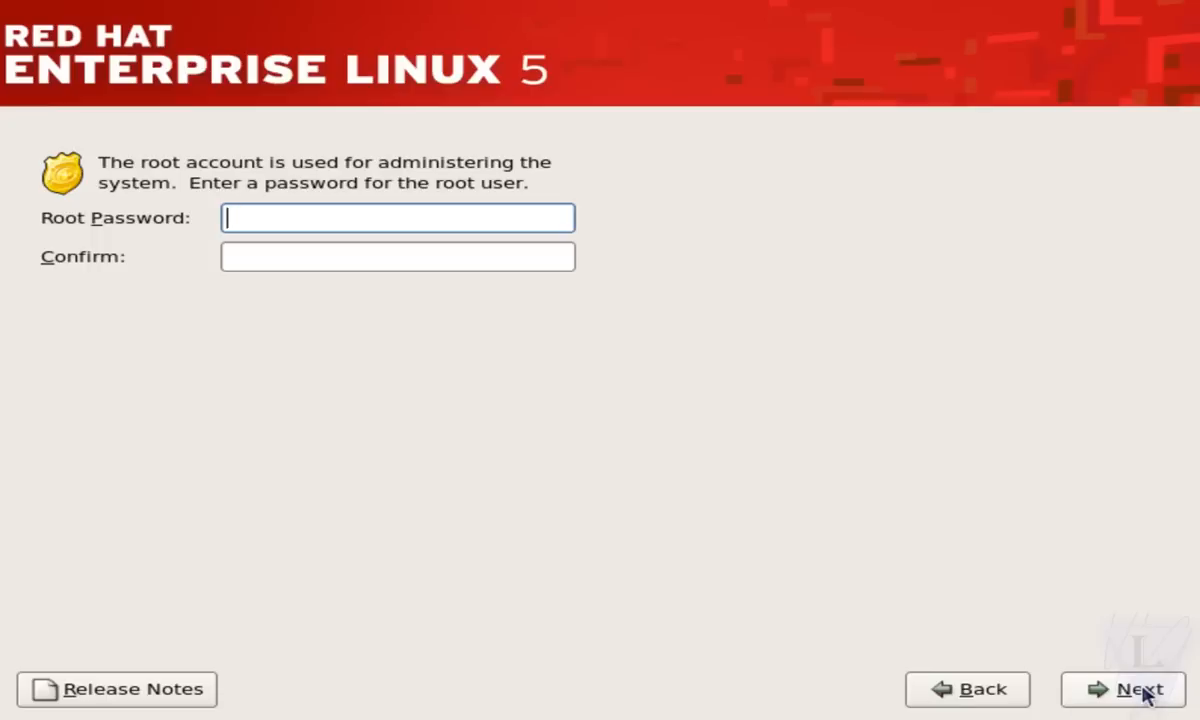
Enter and confirm the root password, then keep the default software selection with no extra tasks
text(*******)
key(Tab)
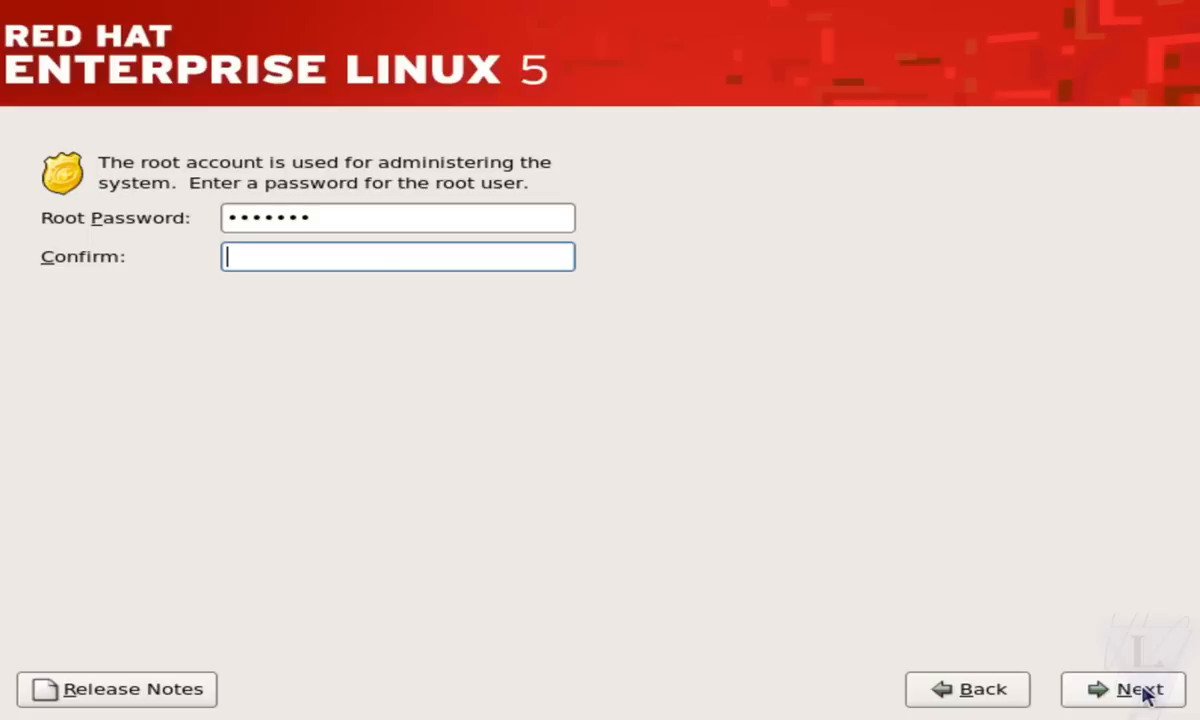
text(*******)
click(1144, 692)
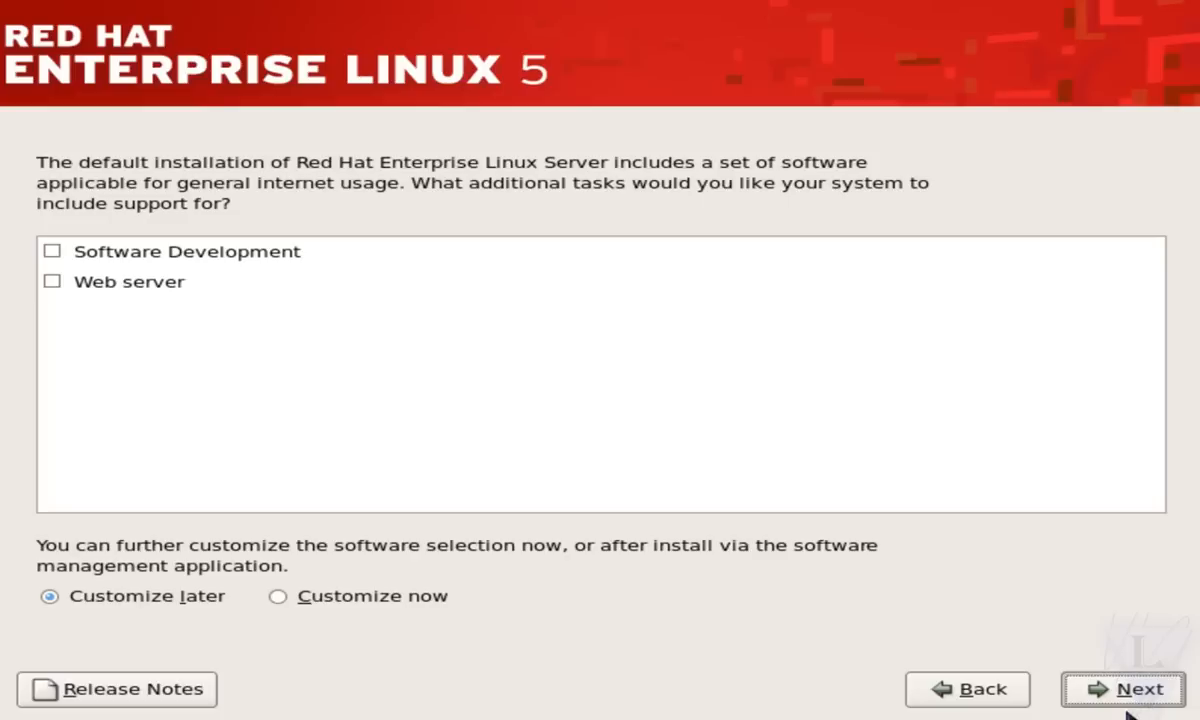
click(1076, 700)
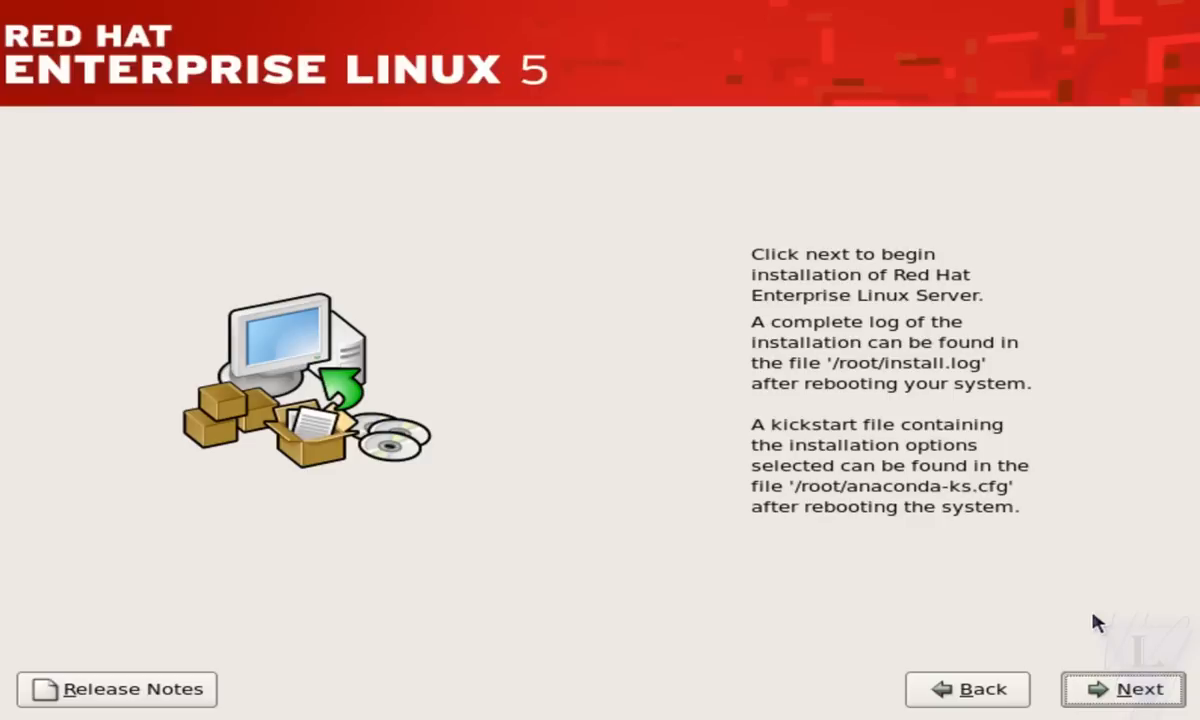
Run the installation and reboot once it completes
click(1120, 692)
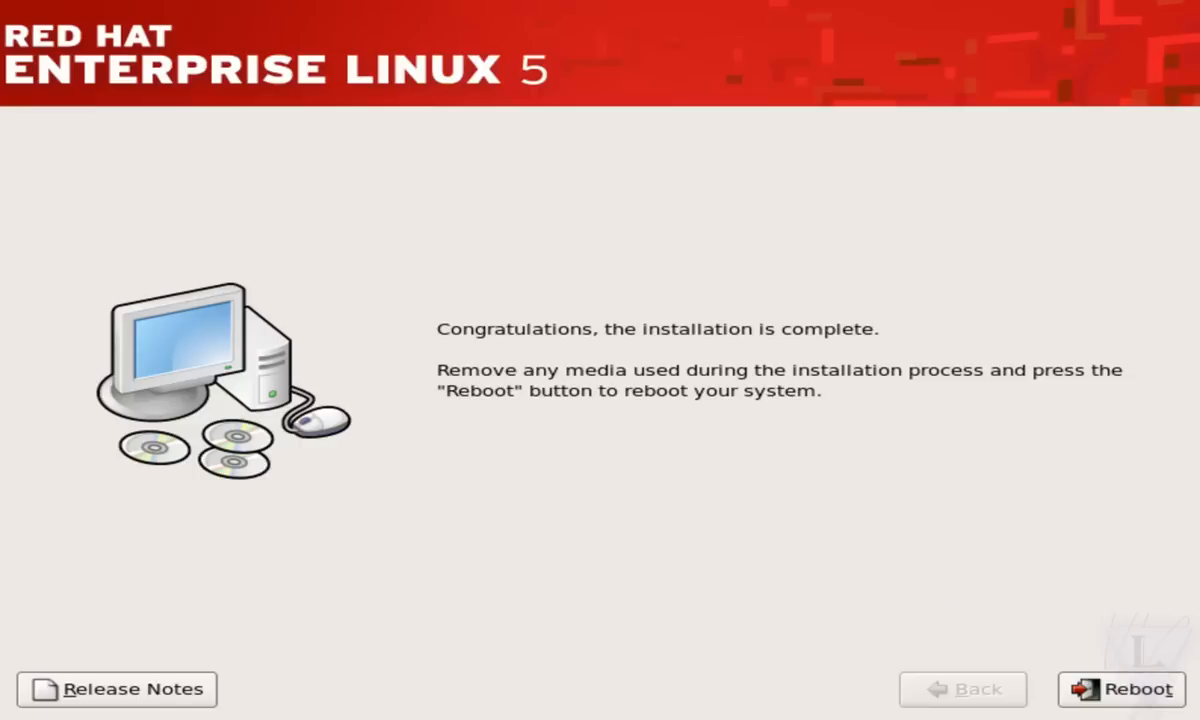
click(1090, 689)
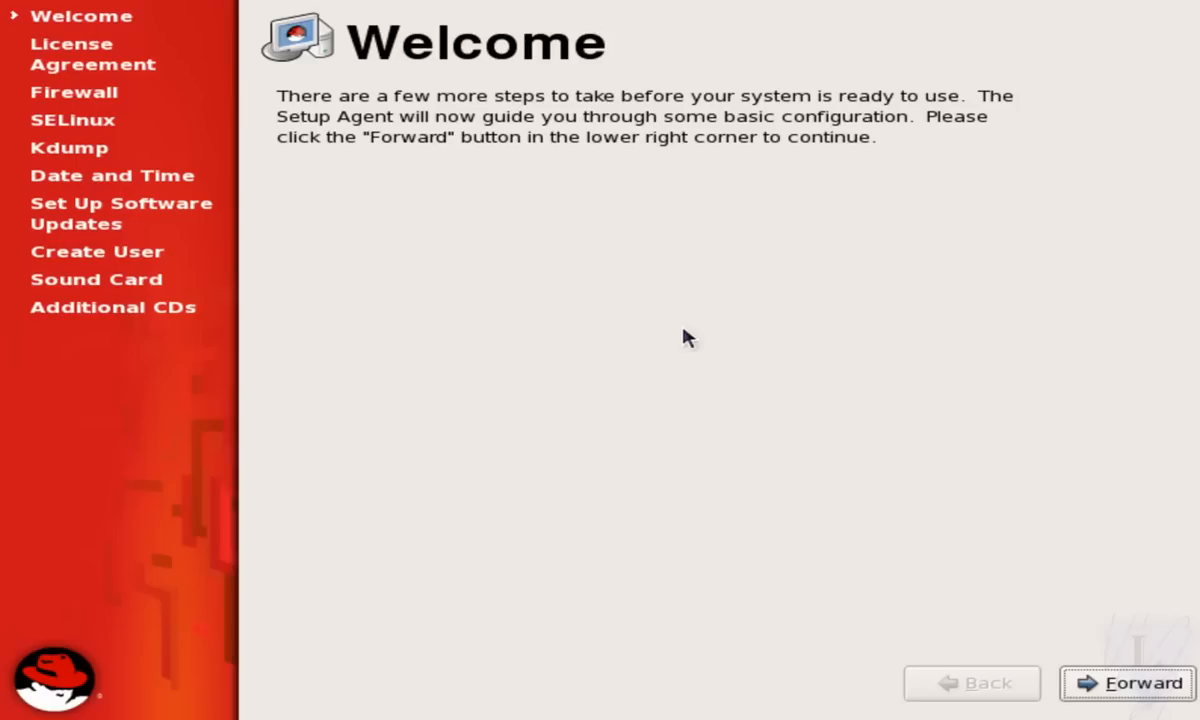
Accept the license agreement and set the firewall to Disabled, confirming the warning
click(1107, 684)
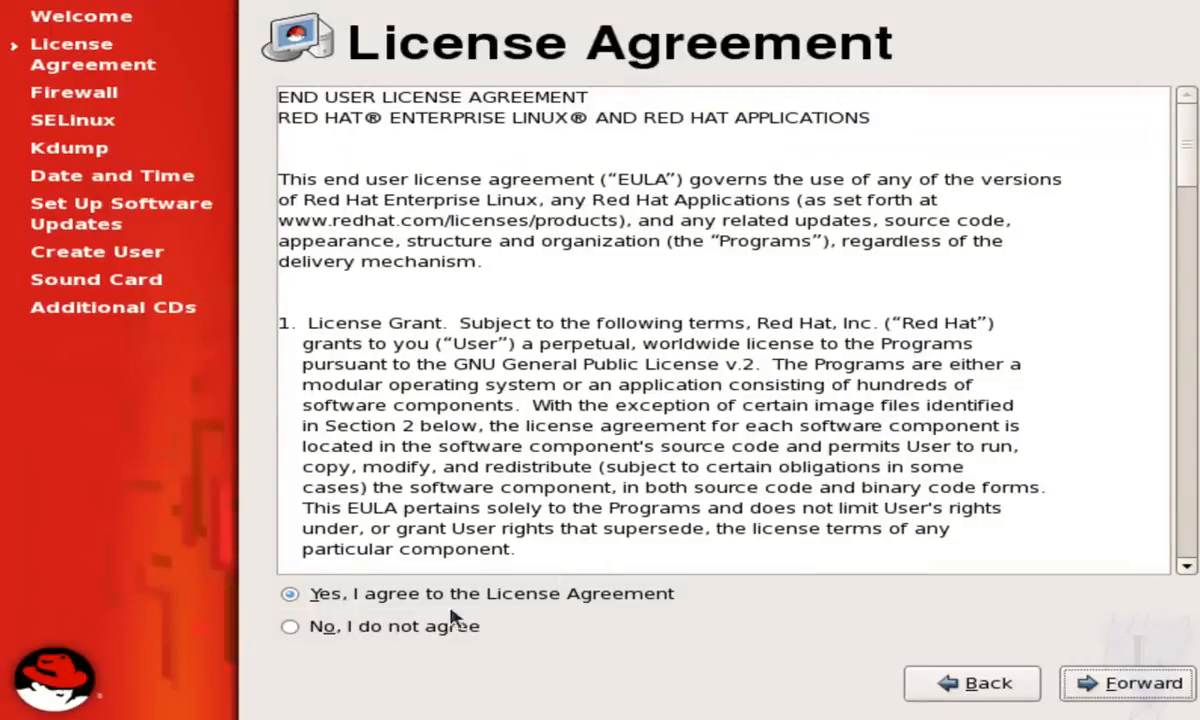
click(1157, 690)
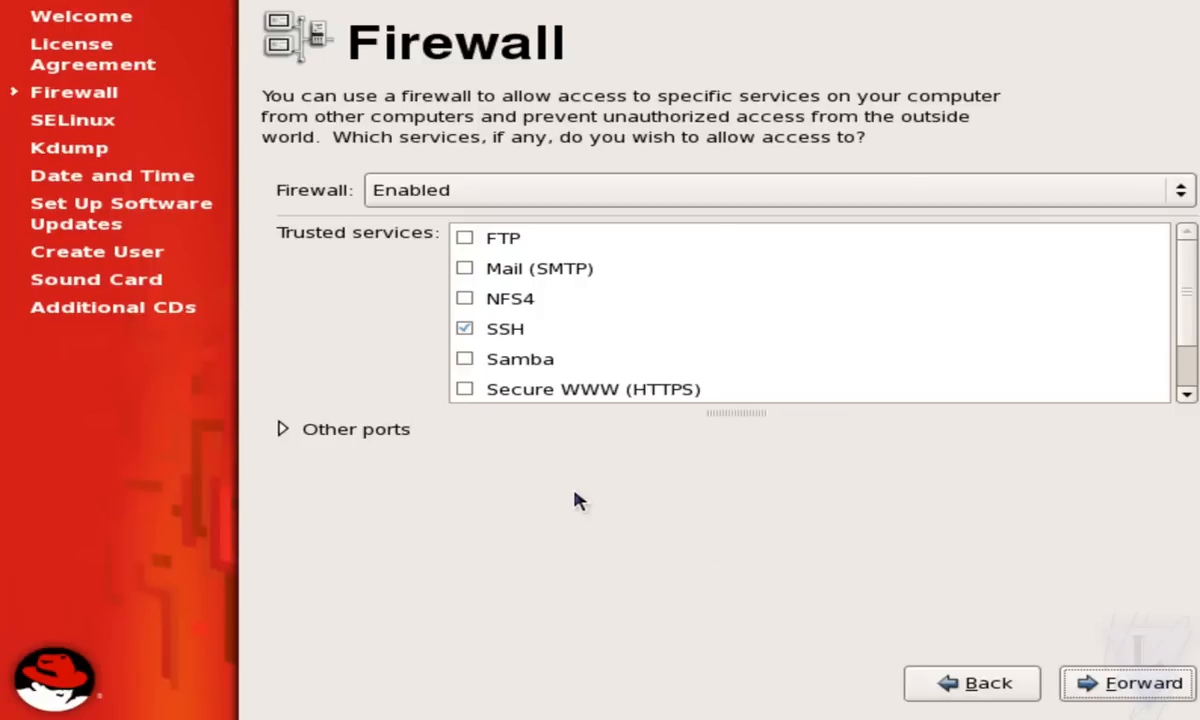
click(482, 190)
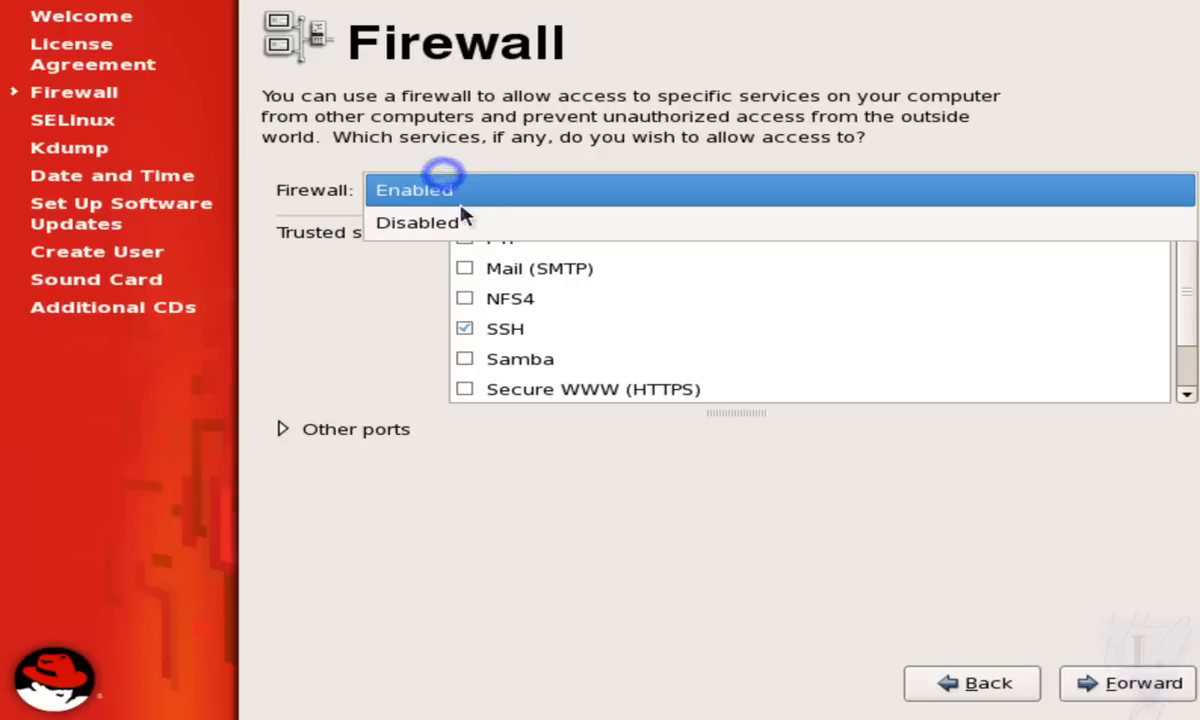
click(455, 222)
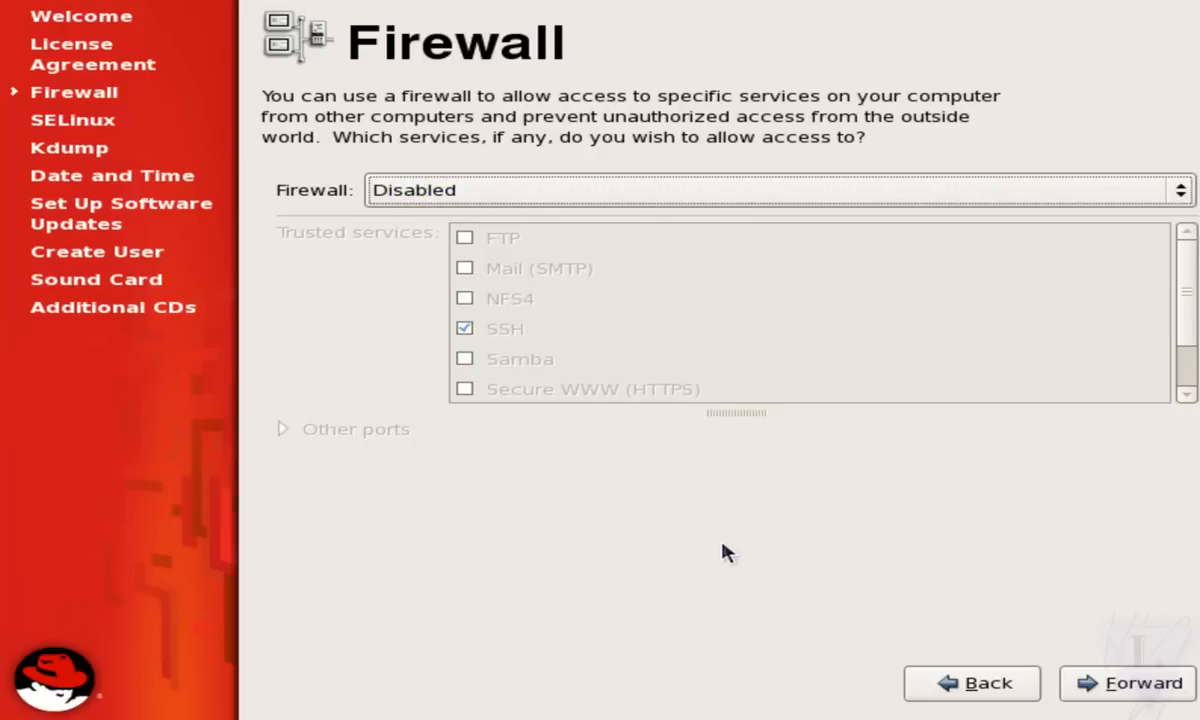
click(1138, 680)
click(842, 408)
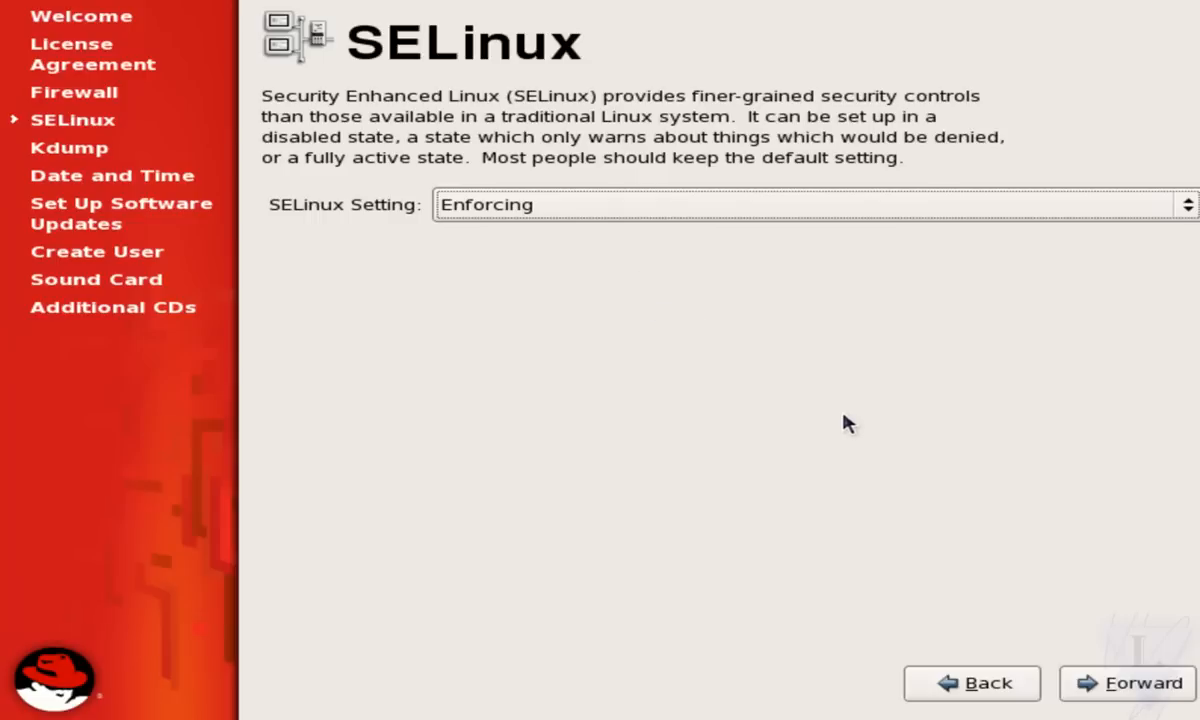
Set SELinux to Disabled and go forward with Alt+F
click(690, 205)
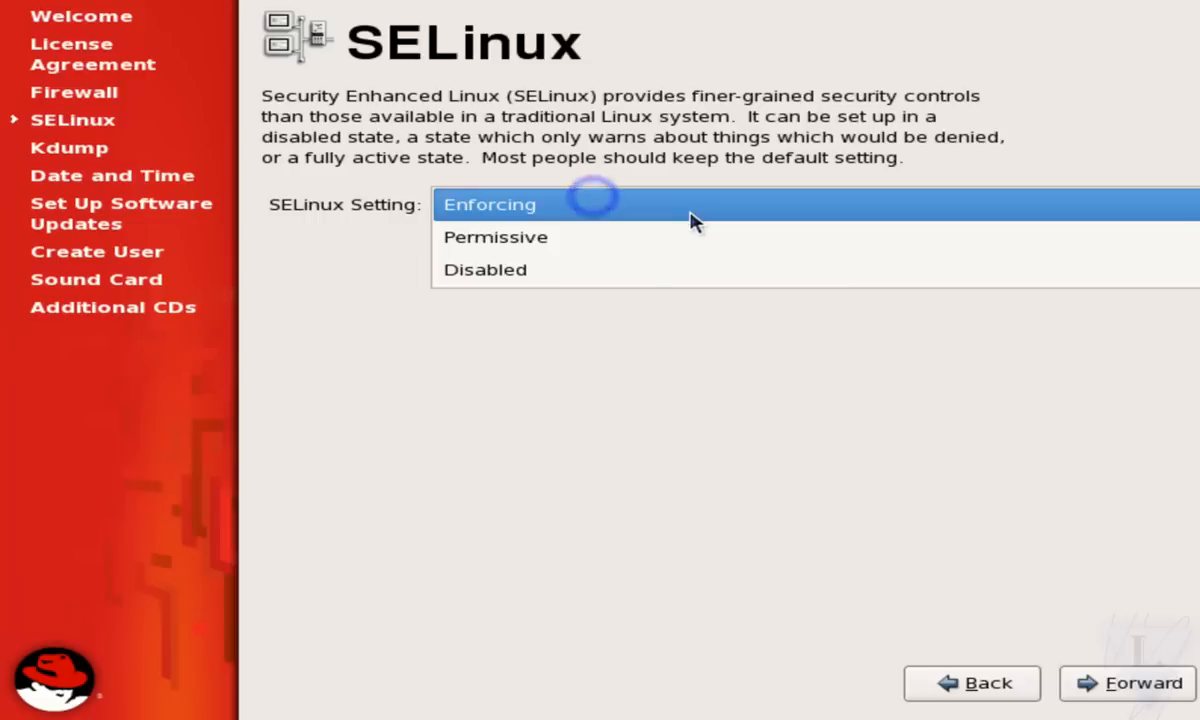
click(607, 272)
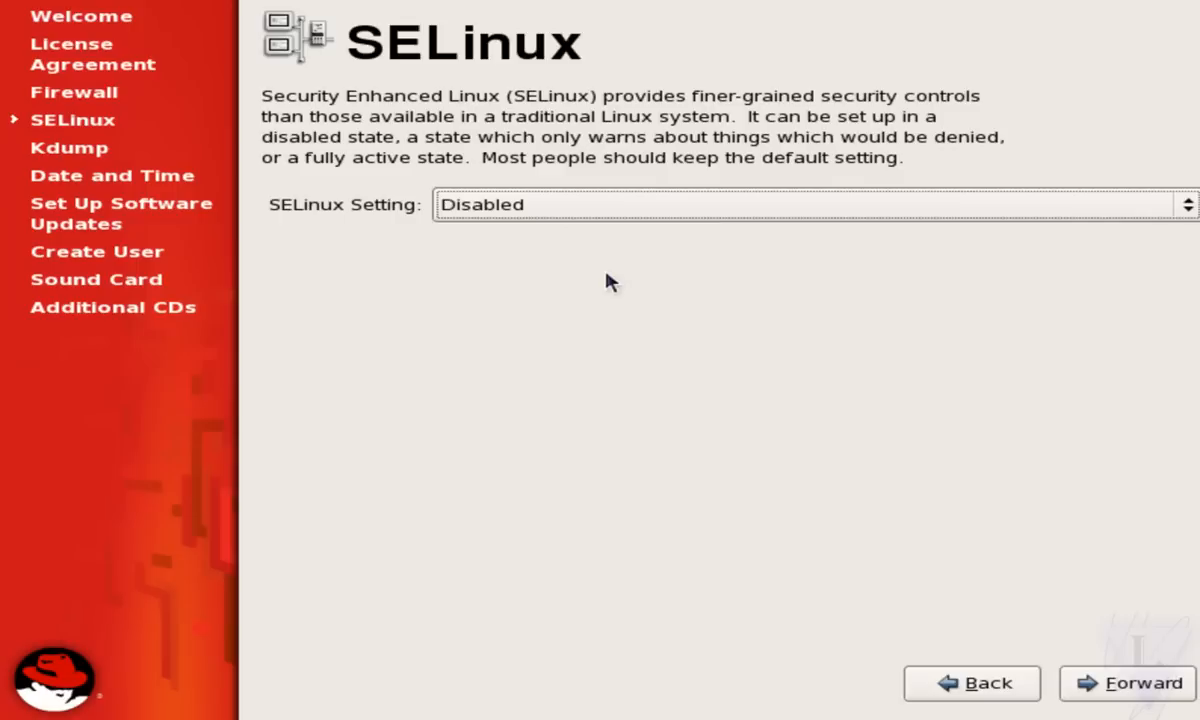
key(alt+f)
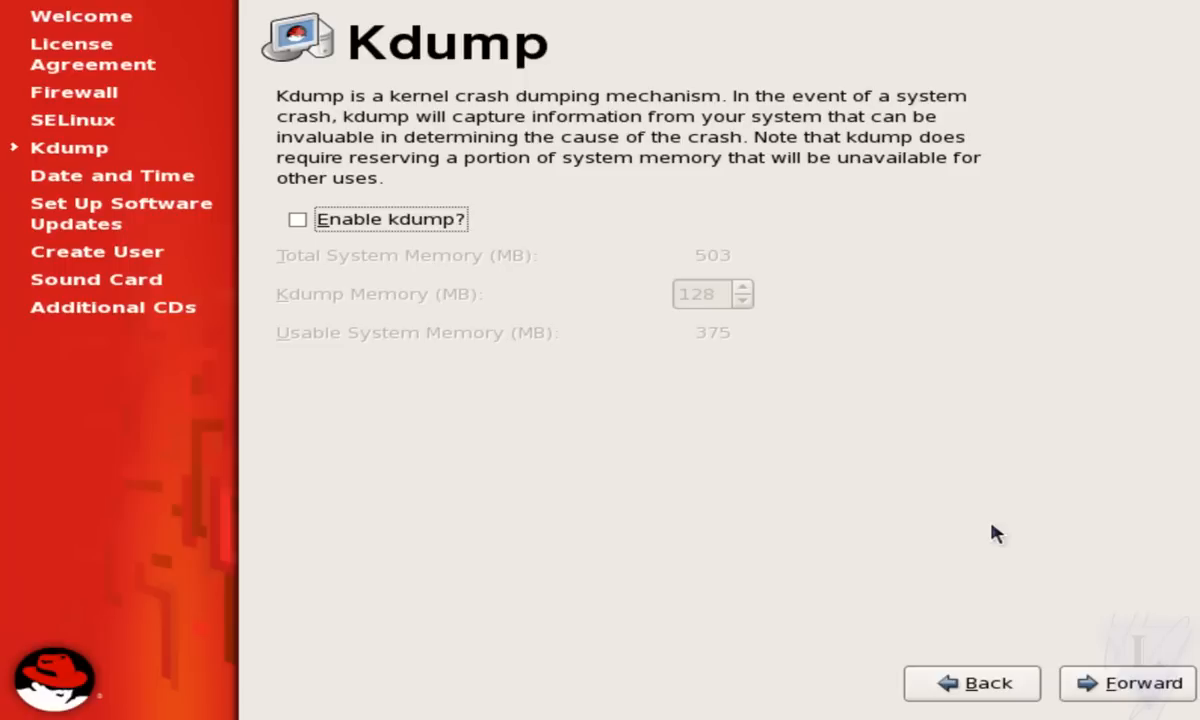
Leave kdump off, keep the date and time, and choose to register with Red Hat Network later
click(1108, 684)
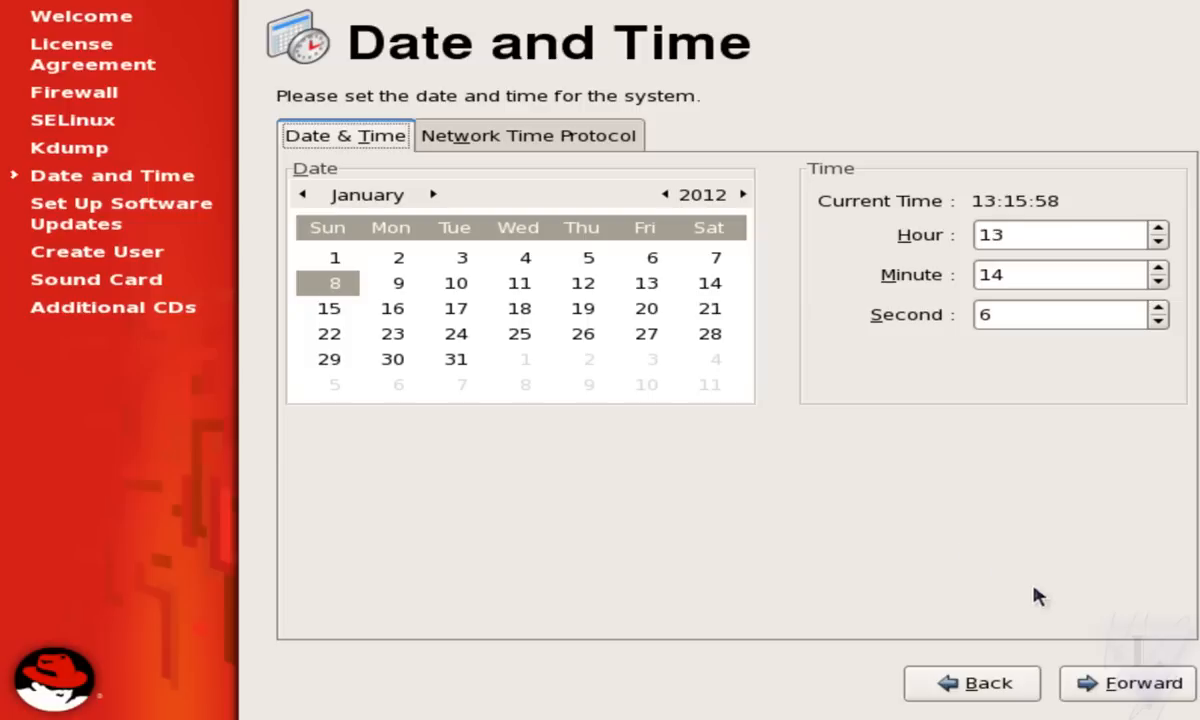
click(1118, 680)
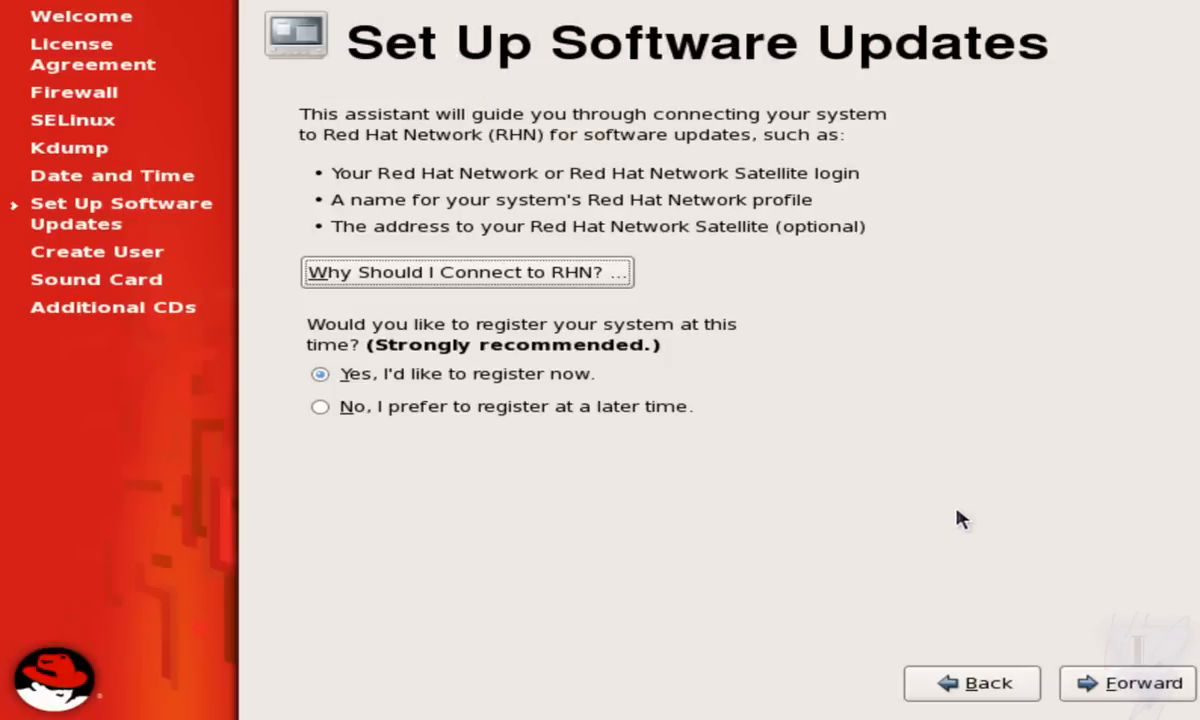
click(552, 408)
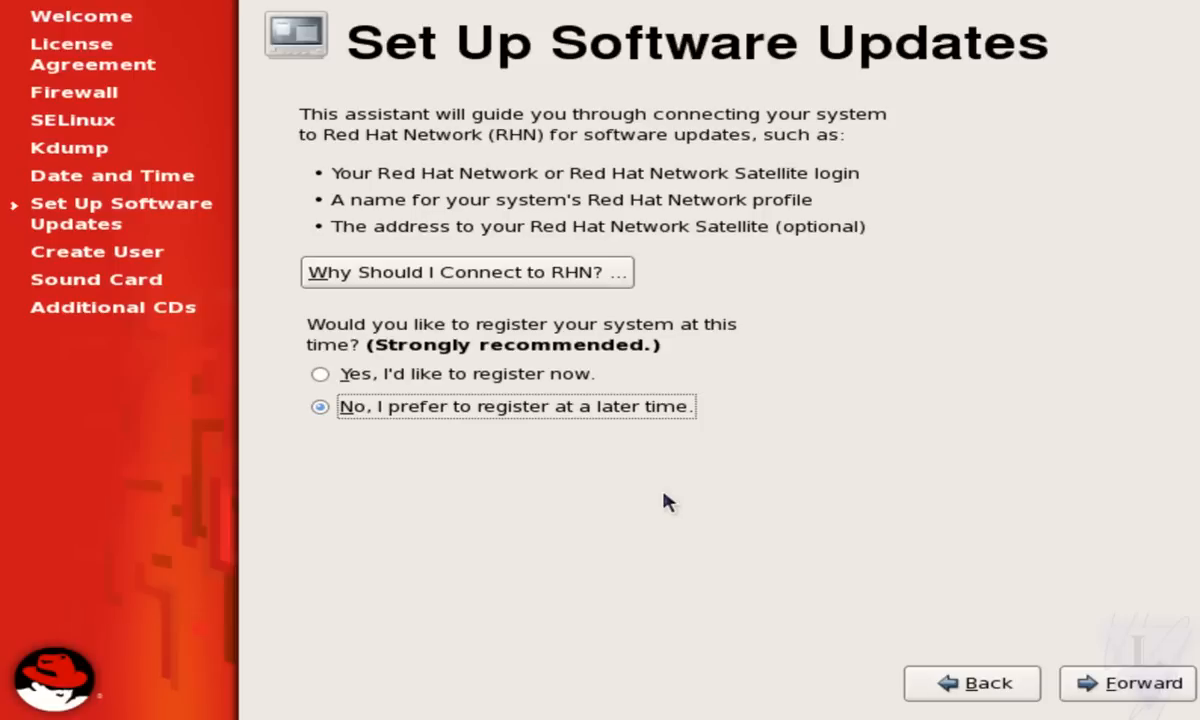
click(1080, 678)
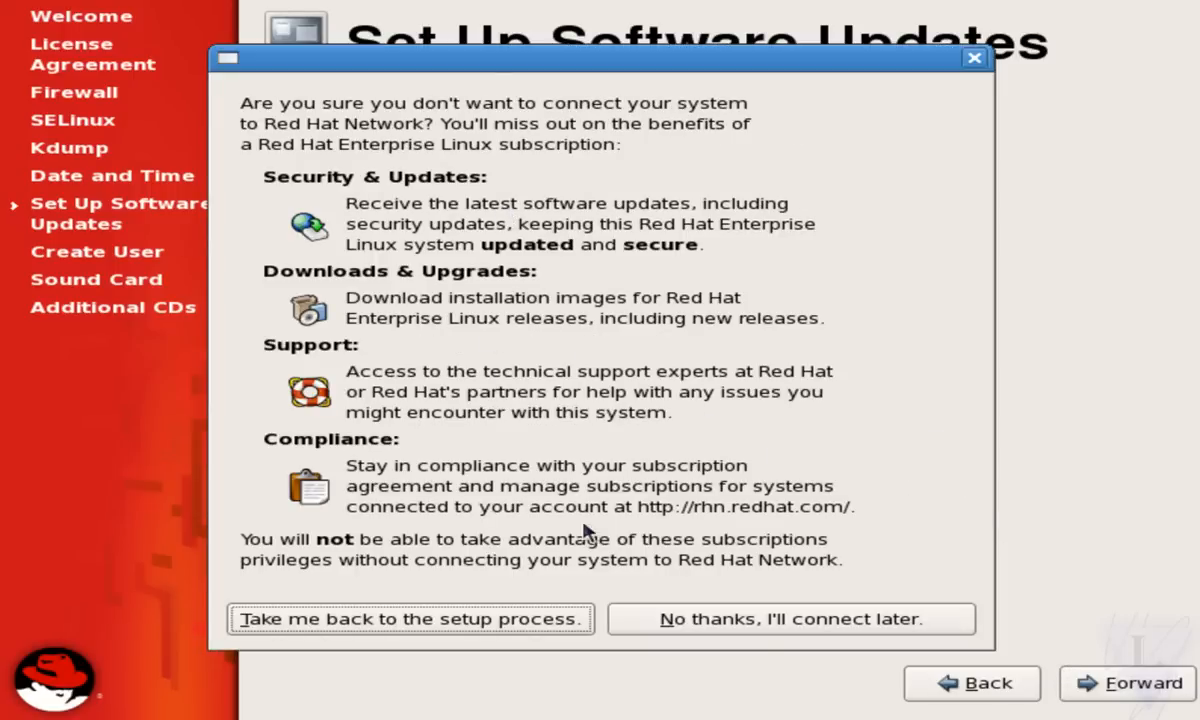
click(785, 626)
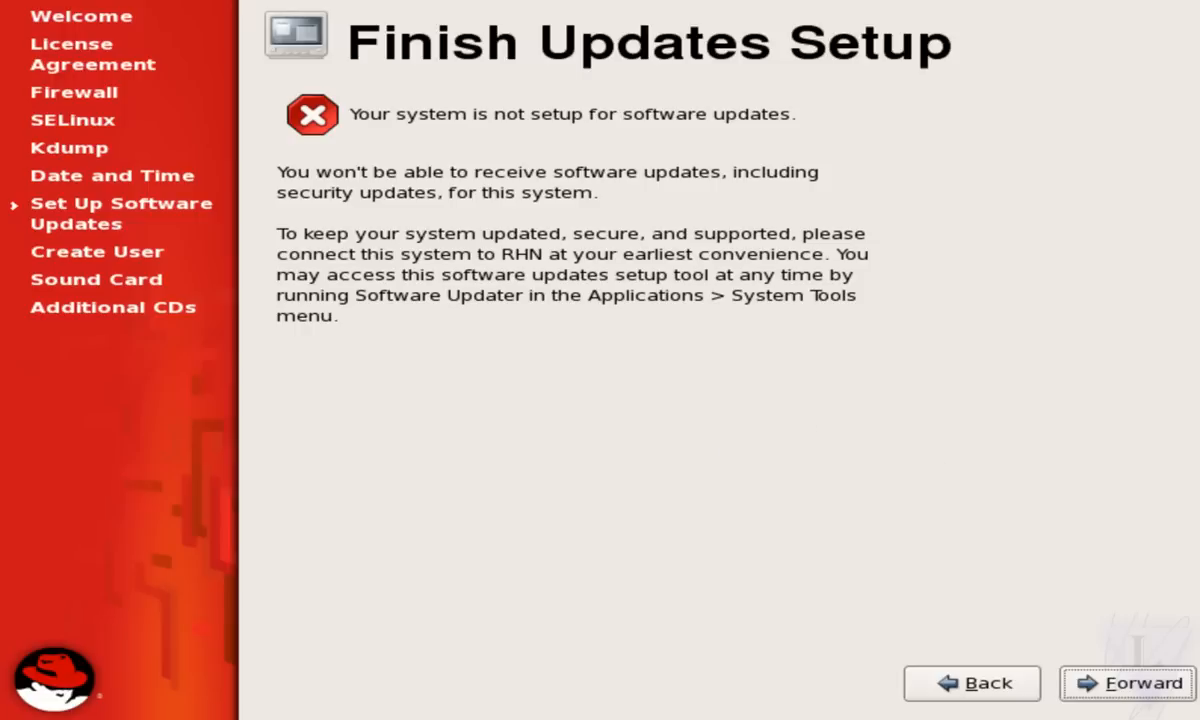
click(1123, 688)
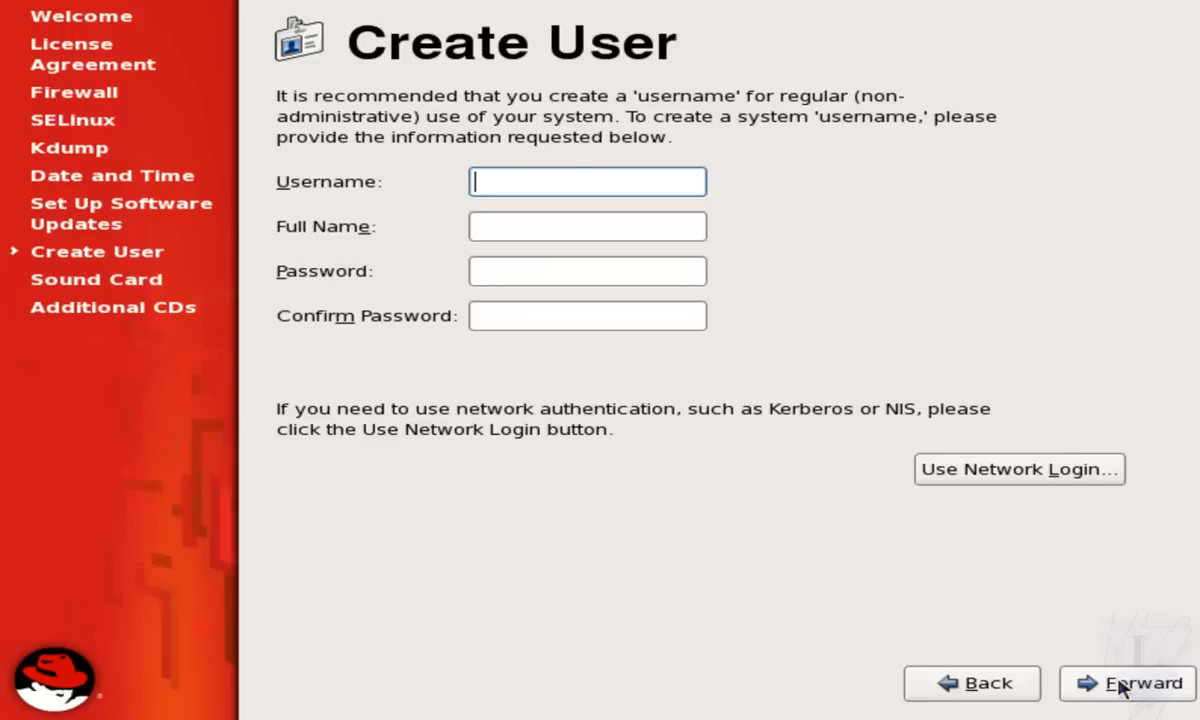
Create a user account with a username, full name and password, then pass the Sound Card page
text(vaibhav)
key(Tab)
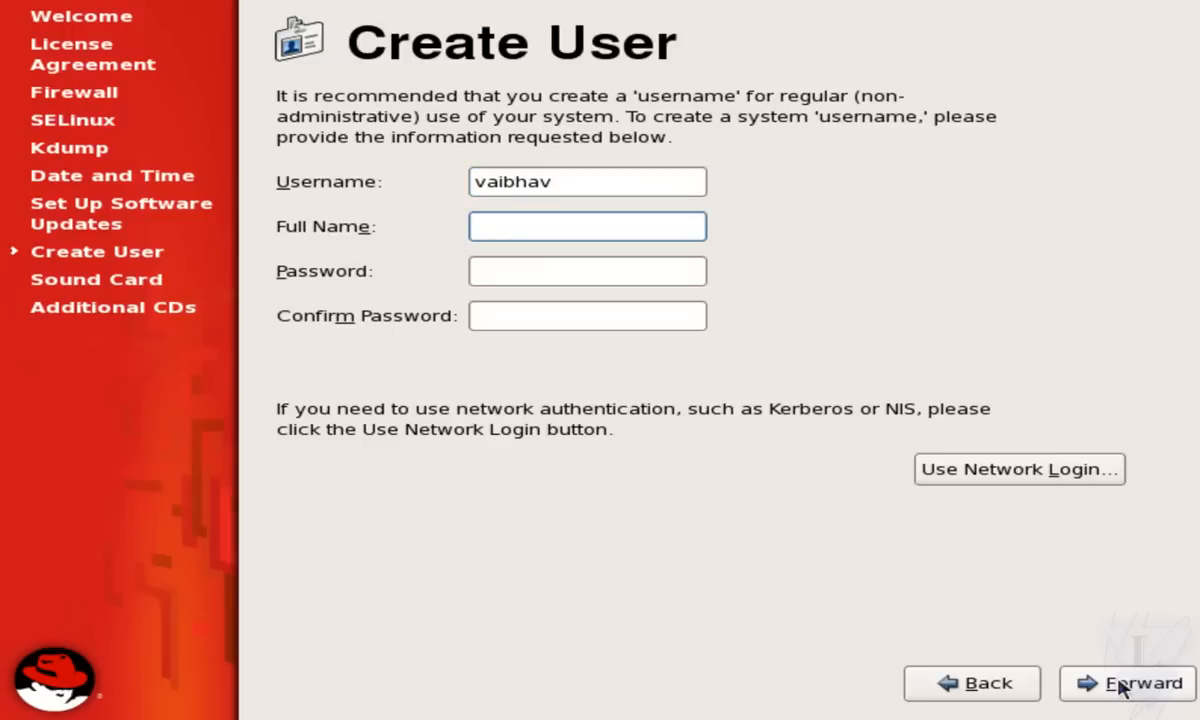
text(vaibhav roy)
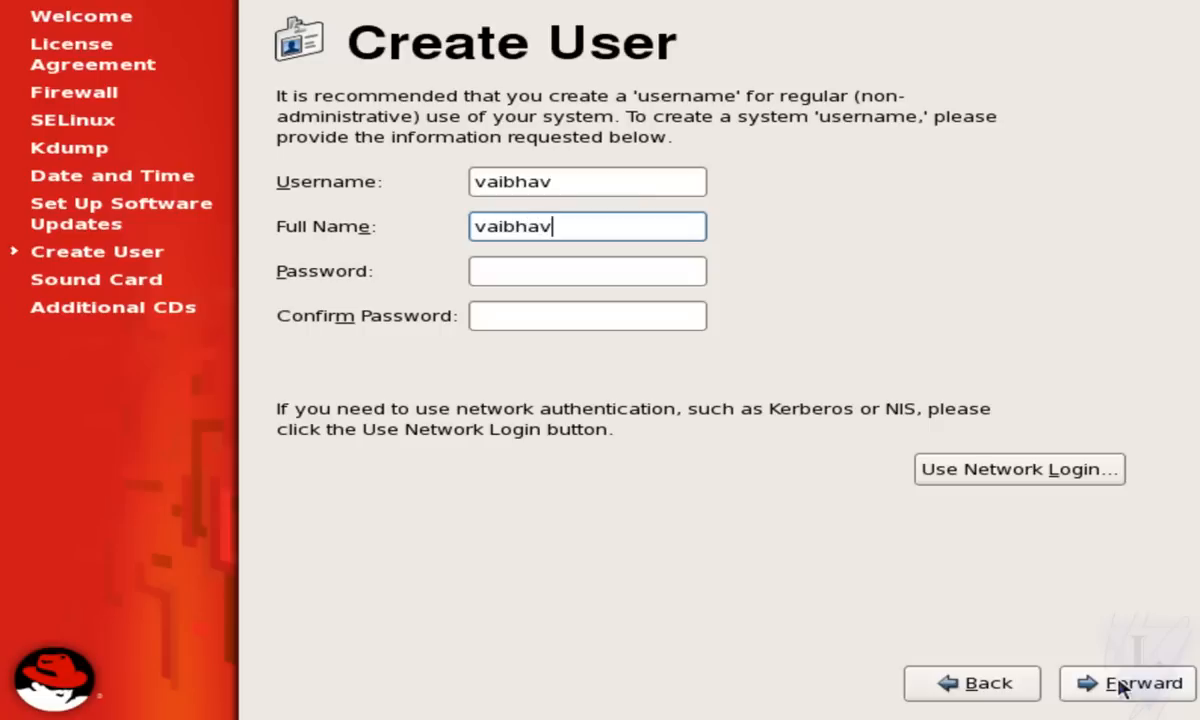
key(Tab)
text(•••••••)
key(Tab)
text(•••••••)
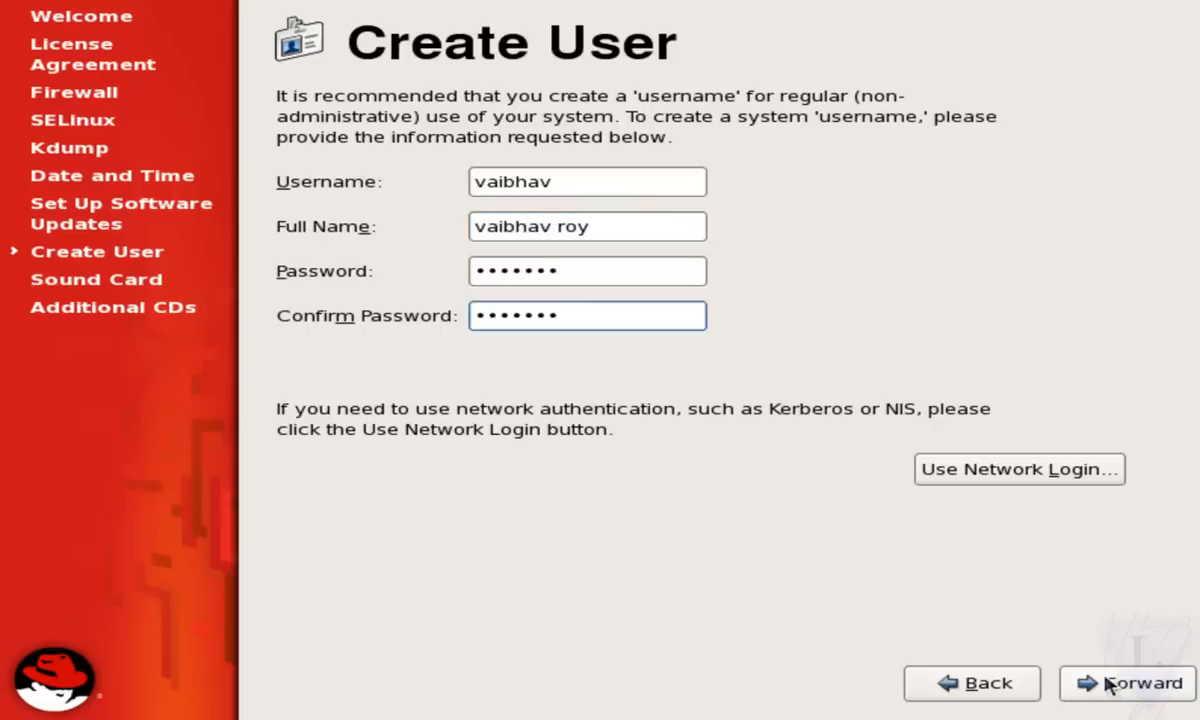
click(1122, 686)
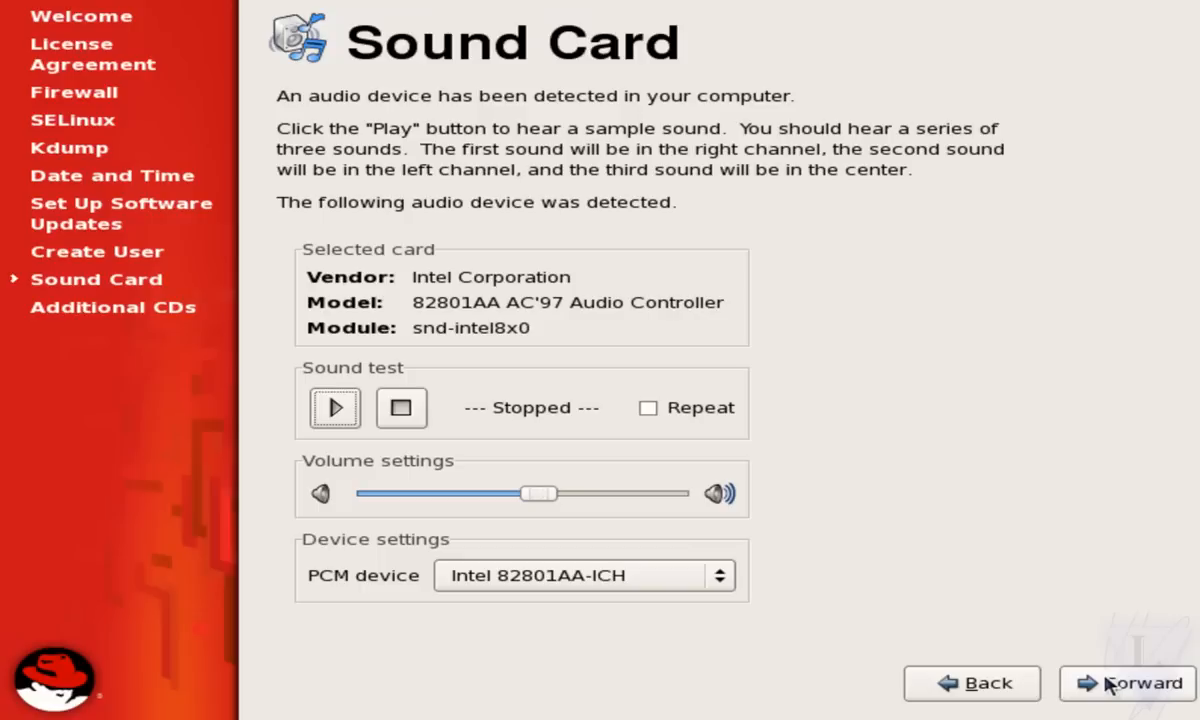
click(1110, 684)
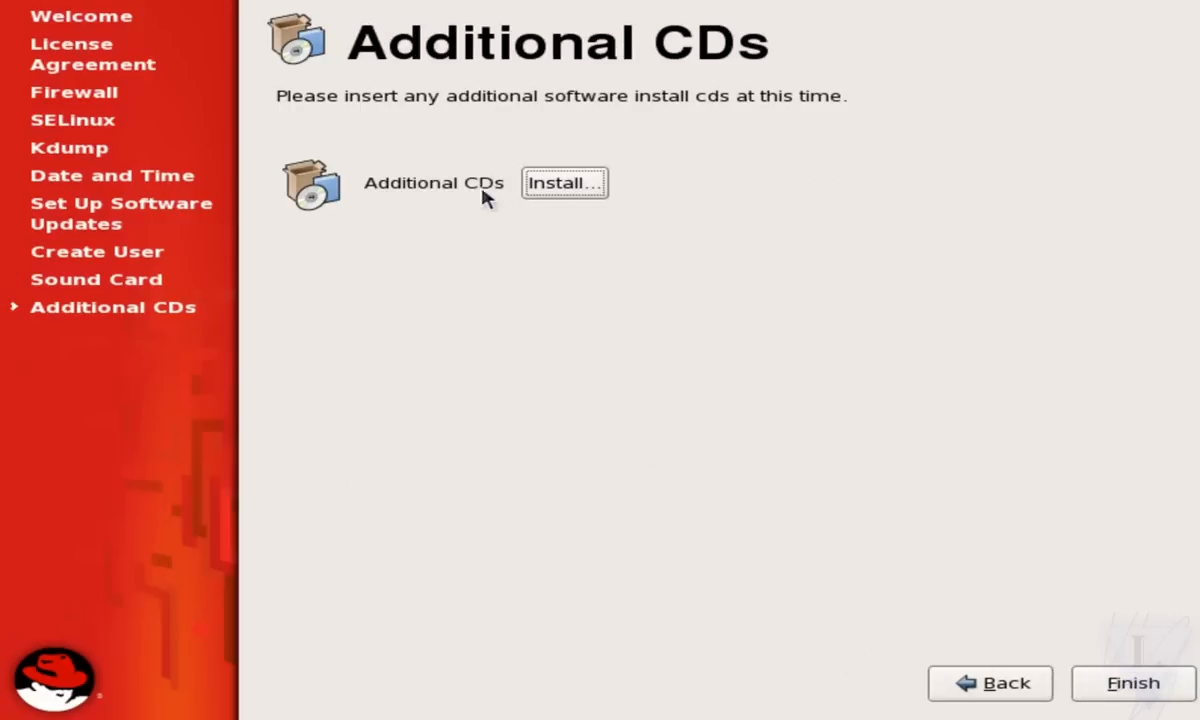
Finish setup and acknowledge the reboot, then shut down from the GNOME System menu
click(1148, 690)
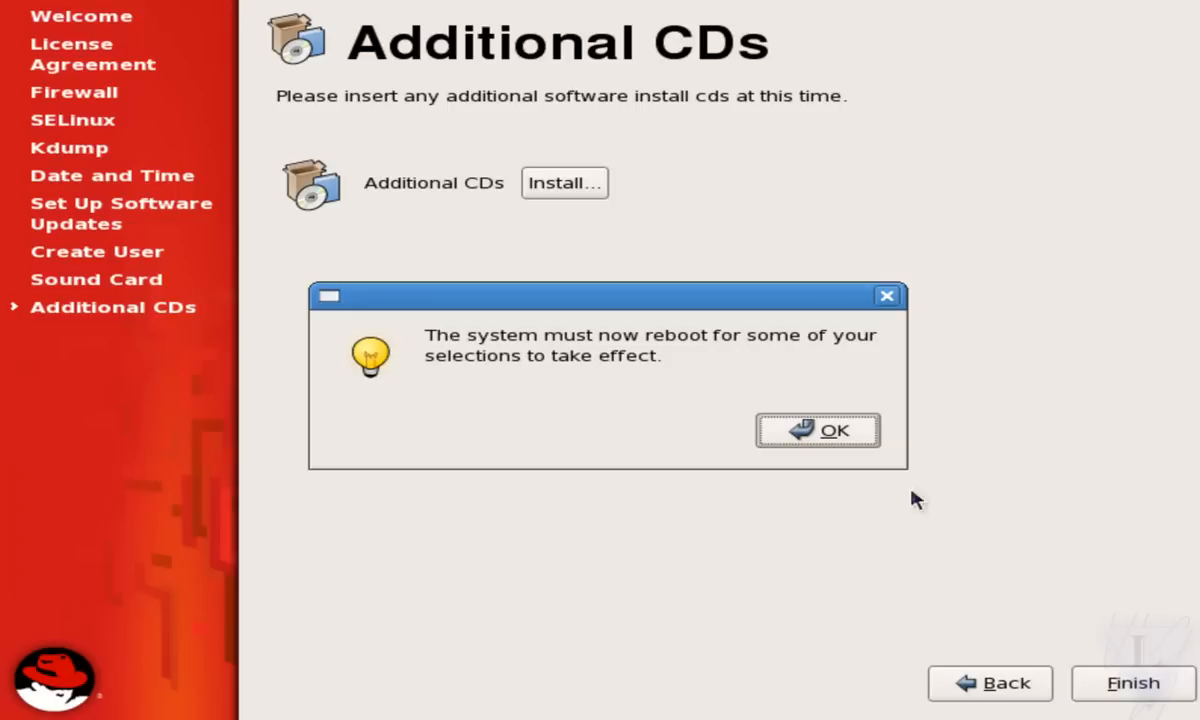
click(797, 424)
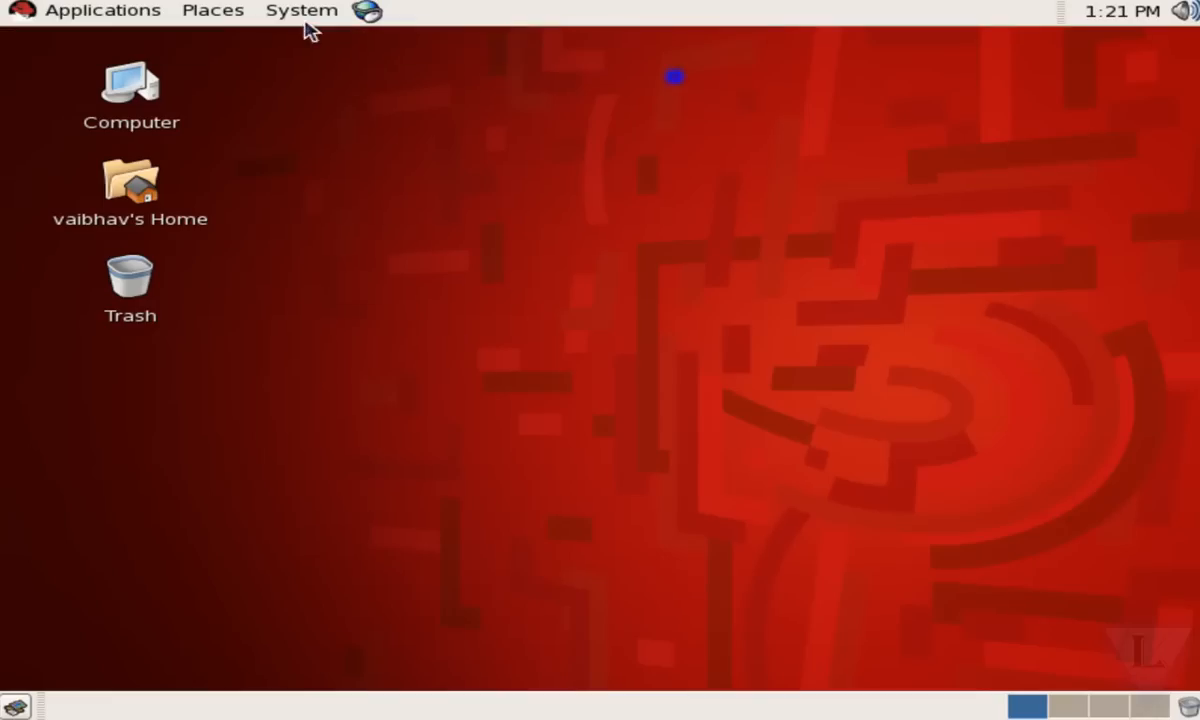
click(306, 14)
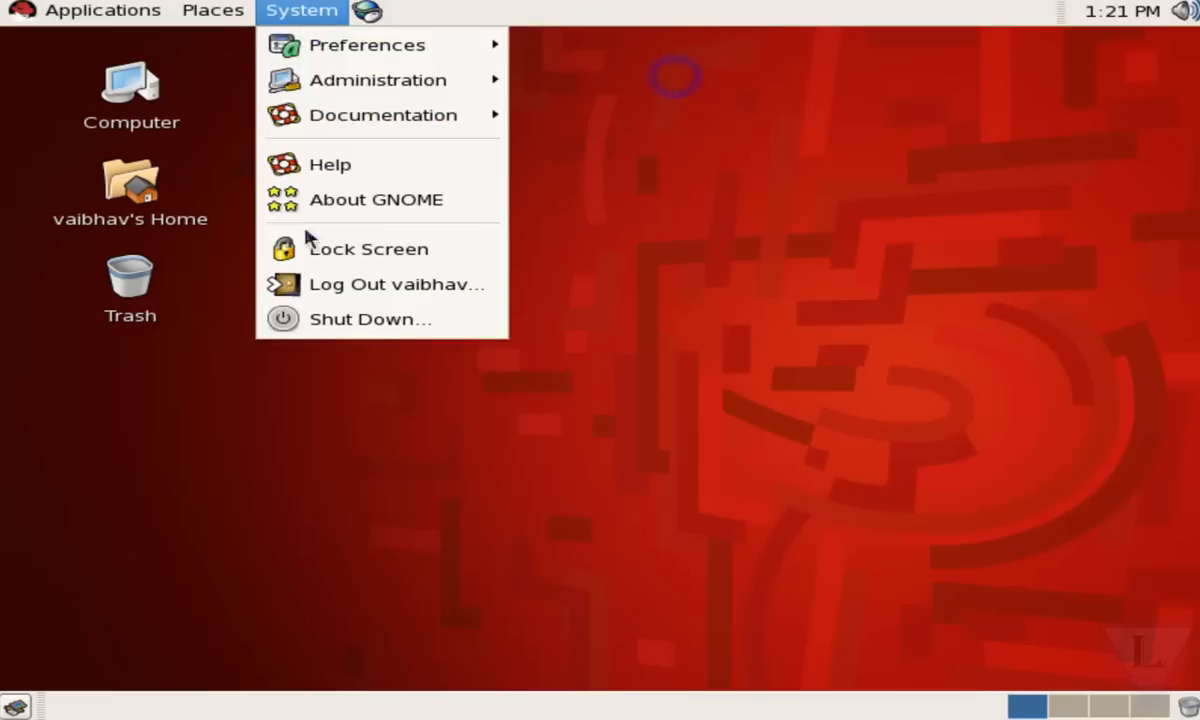
click(386, 320)
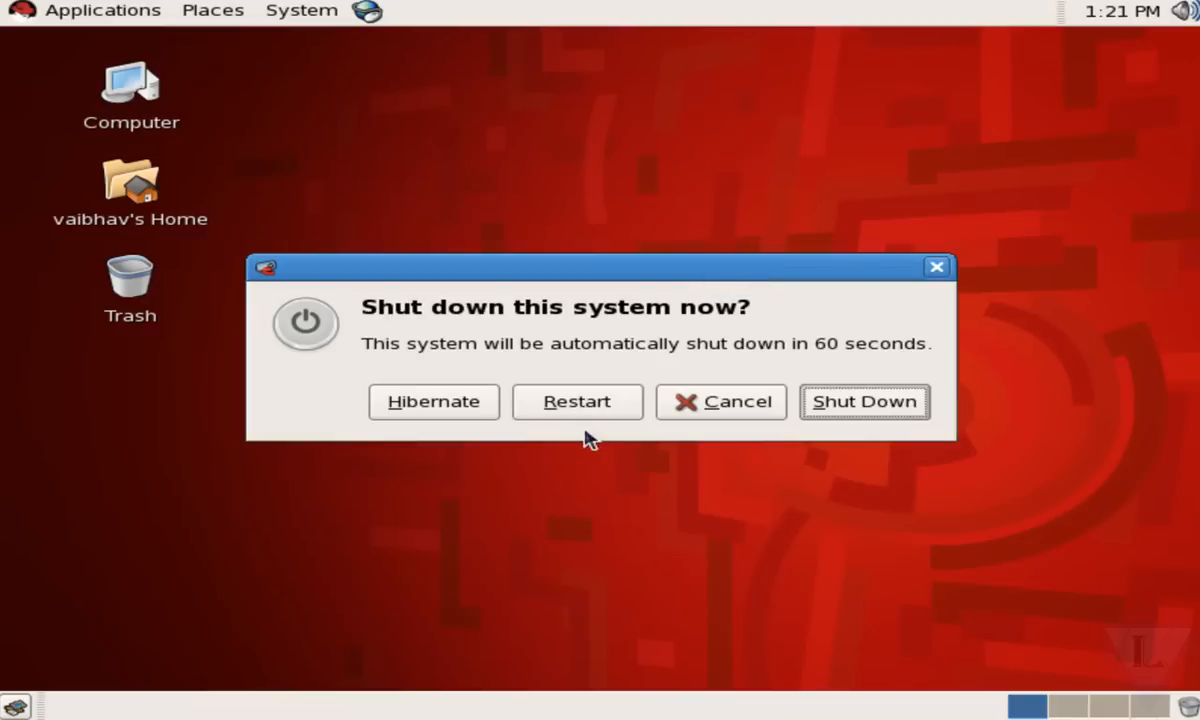
click(846, 412)
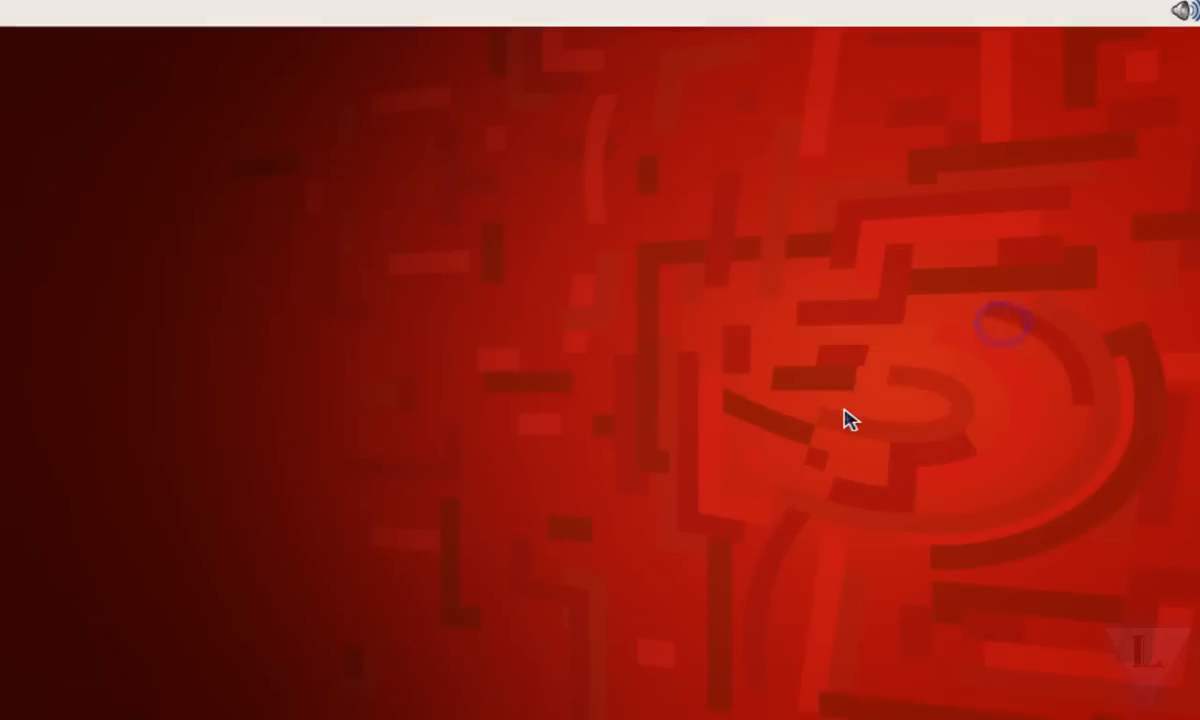